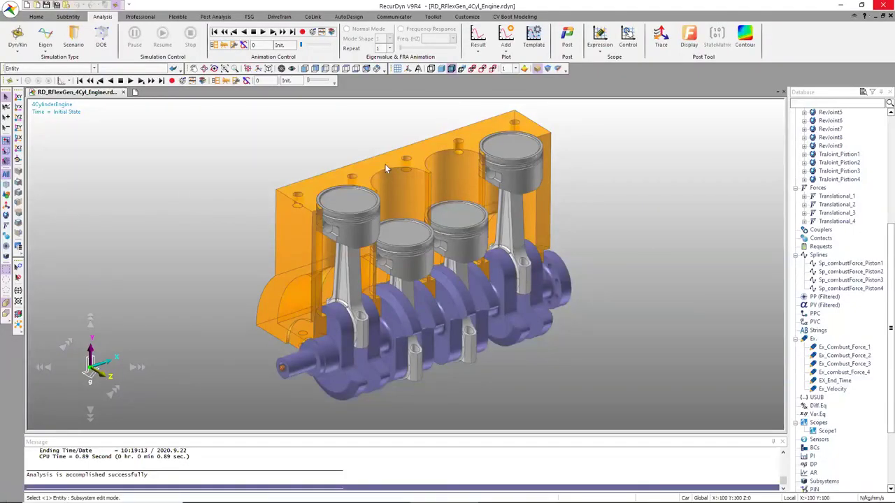
Step: Play the four-cylinder engine's simulation animation in fast mode, and return it to the initial state
click(282, 33)
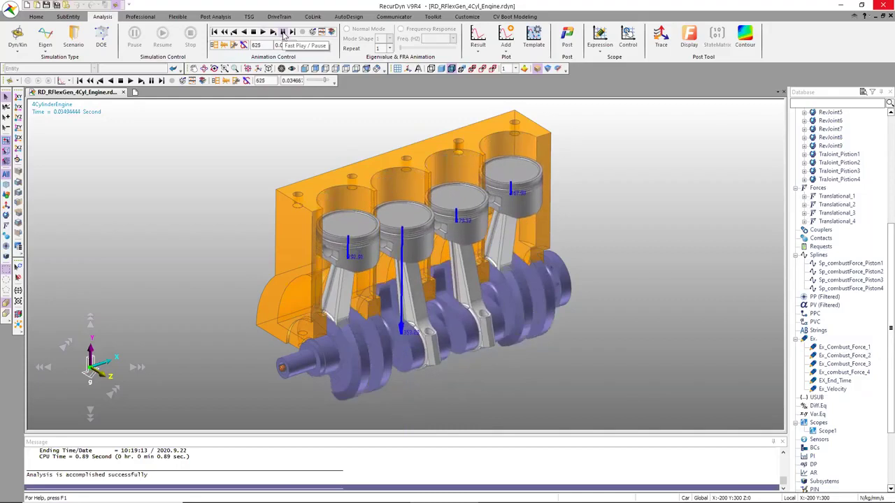
click(252, 33)
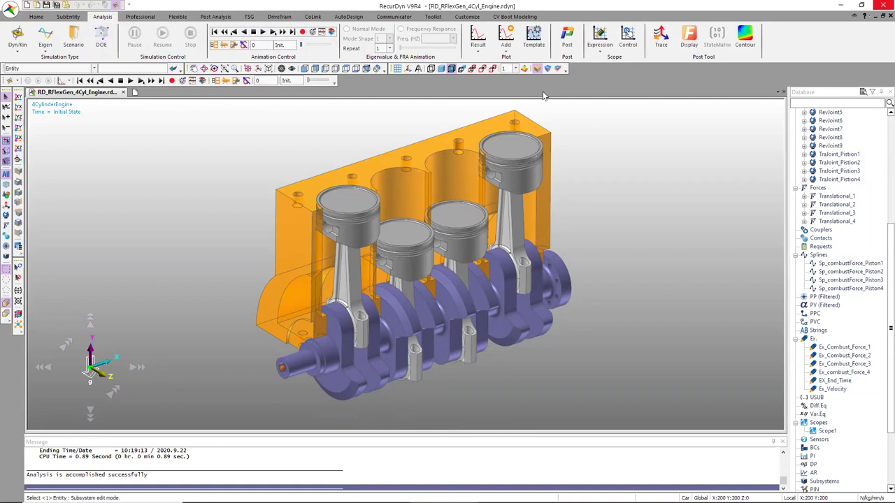
Step: Open the engine model's results in RecurDyn Post and expand the joint results in the data file
click(569, 40)
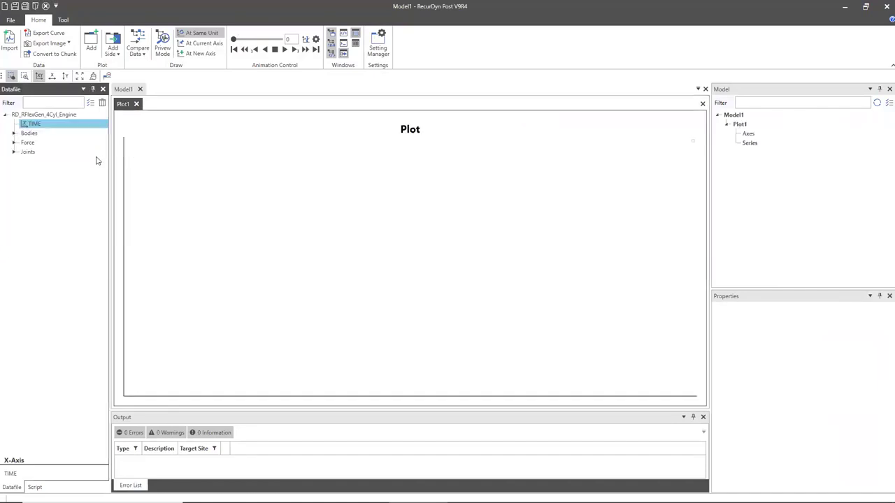
click(14, 153)
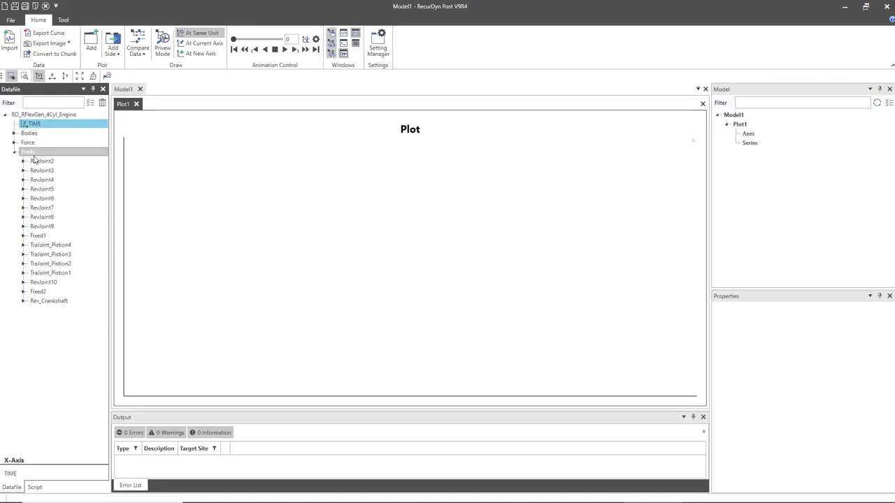
click(33, 155)
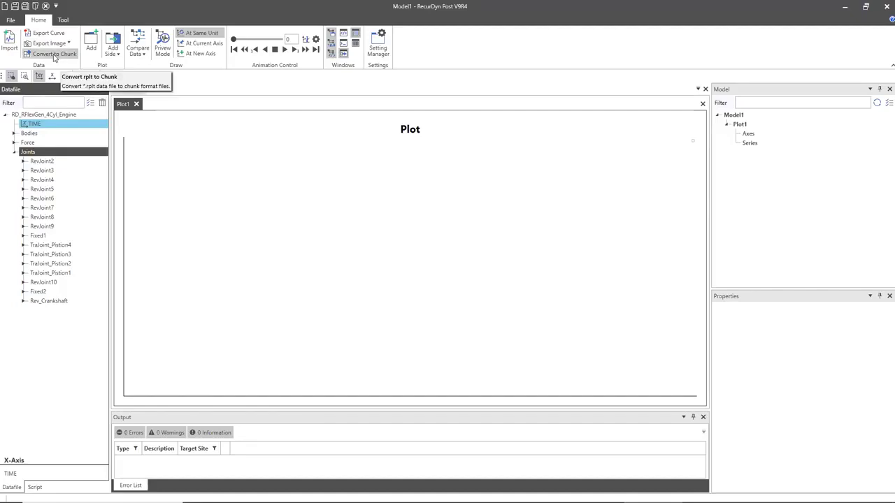
Step: Convert RD_RFlexGen_4Cyl_Engine.rplt to chunk format, overwriting the existing target directory
click(54, 54)
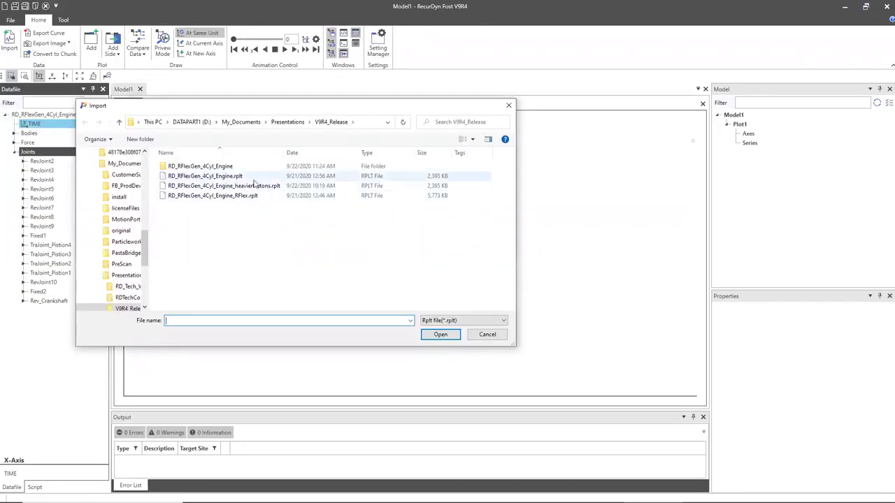
click(253, 178)
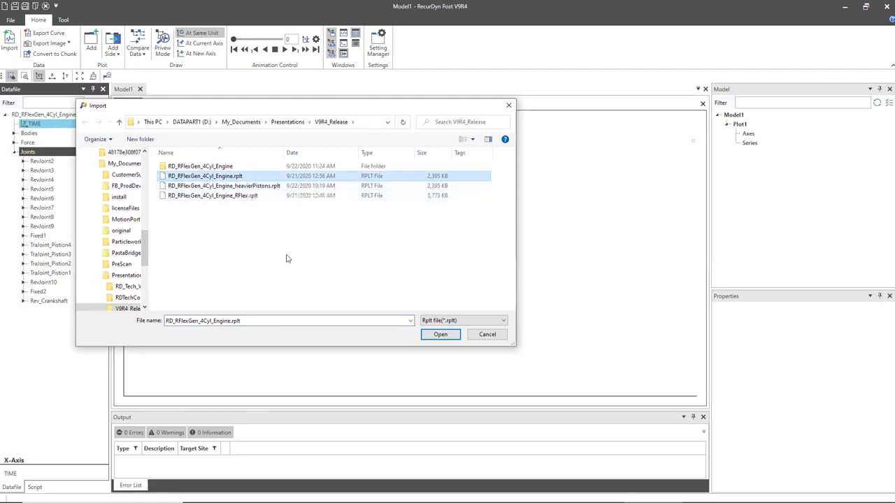
click(440, 335)
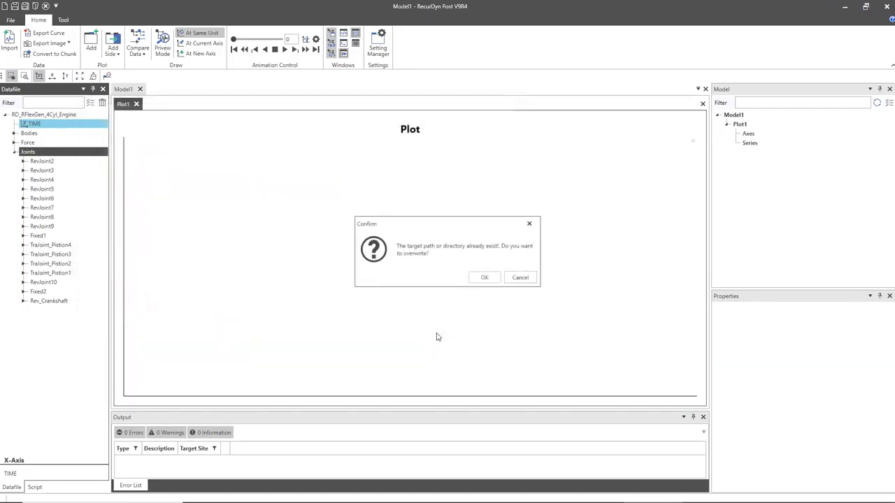
click(484, 277)
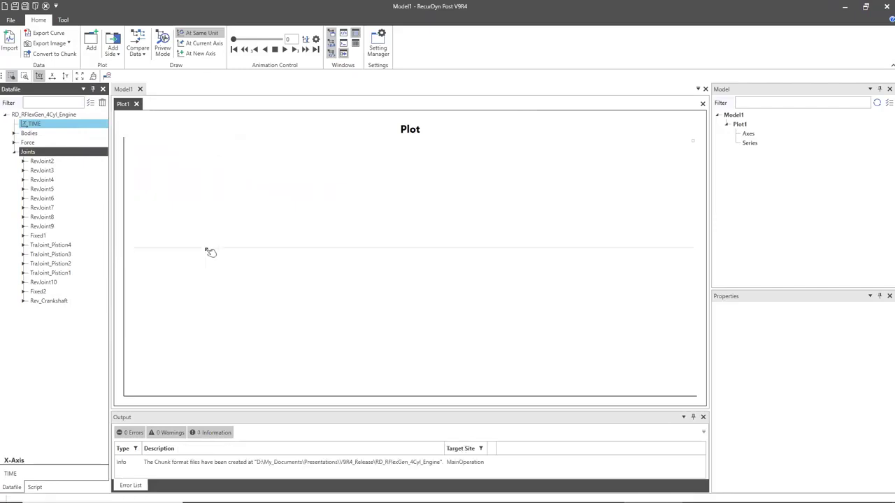
Step: Remove the loaded RD_RFlexGen_4Cyl_Engine data file from the post-processing session
click(50, 127)
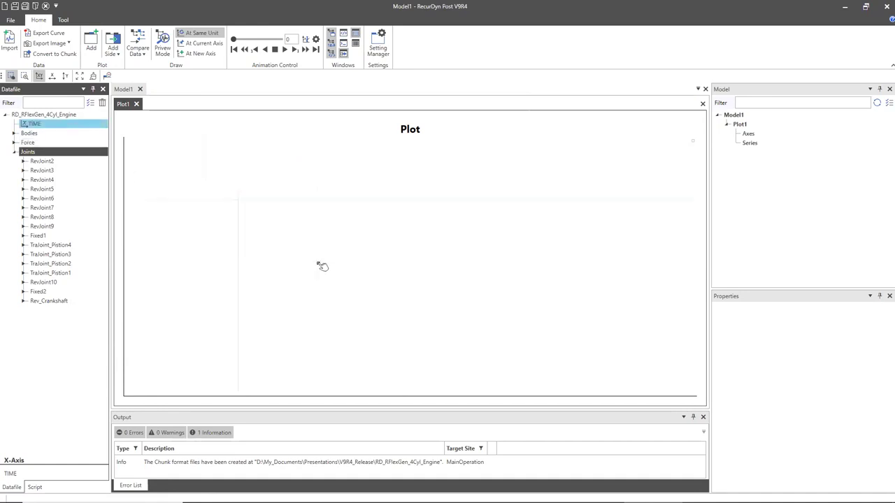
click(28, 153)
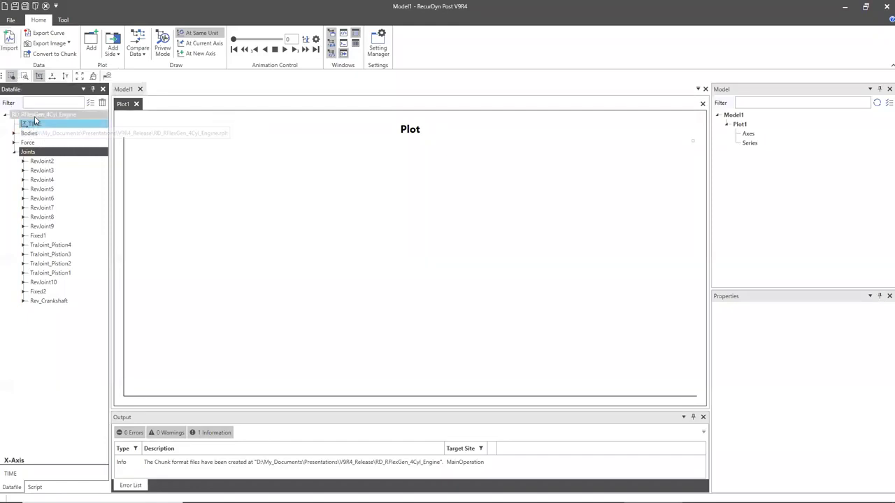
right_click(34, 117)
click(50, 123)
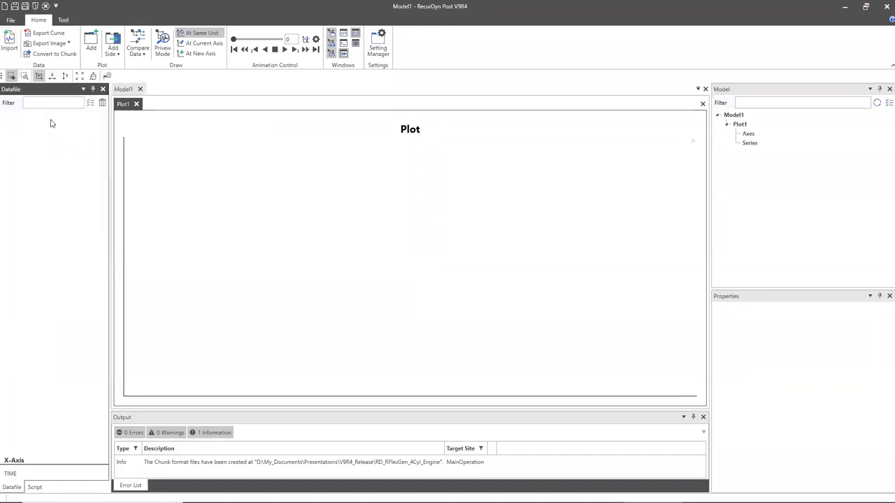
Step: Import the chunk-format data file RD_RFlexGen_4Cyl_Engine.chnk
click(9, 41)
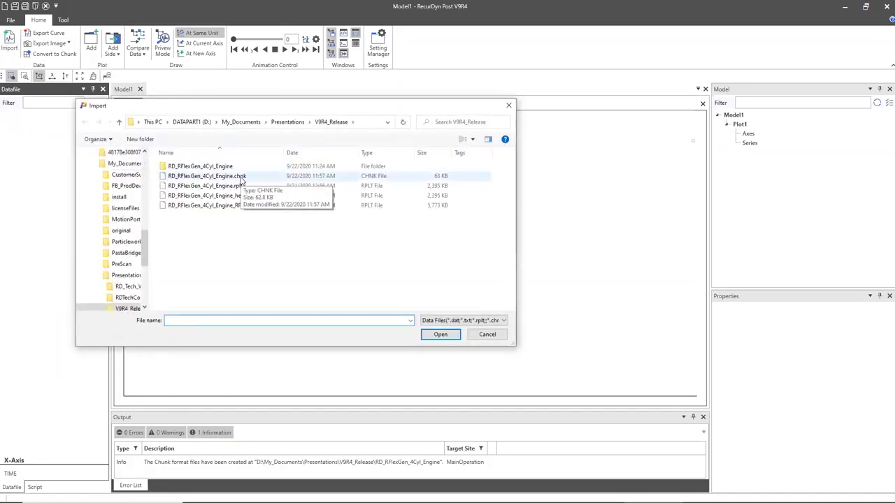
click(240, 178)
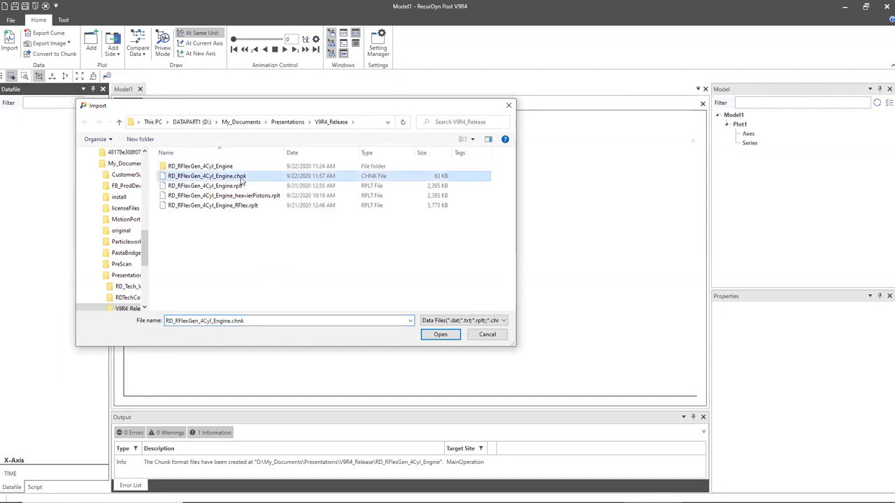
click(450, 334)
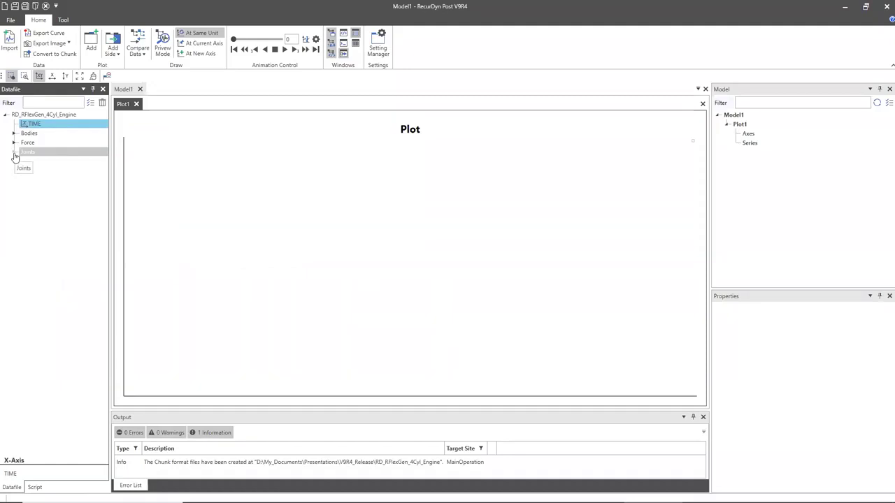
Step: Plot the Vel1_Relative result of the Rev_Crankshaft joint against time
click(15, 153)
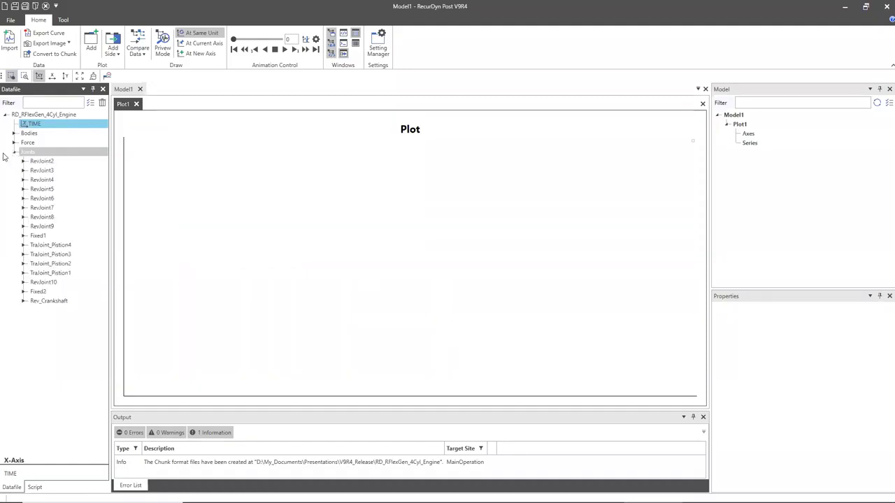
click(22, 301)
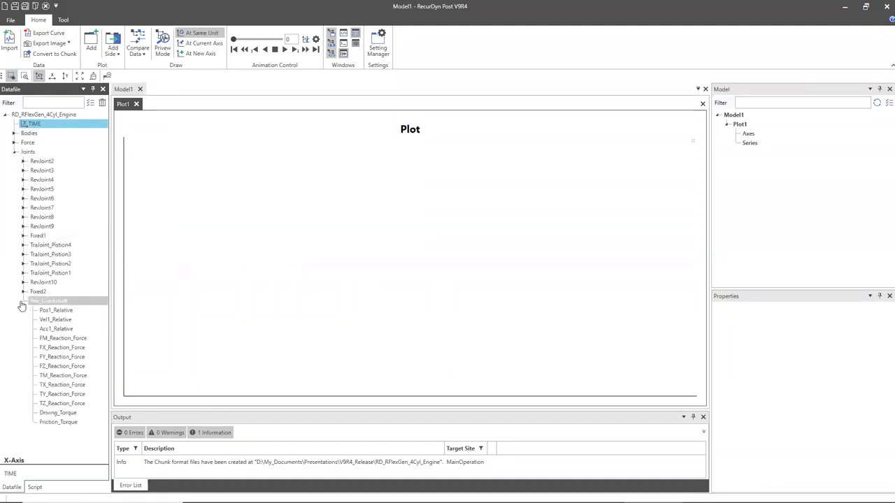
double_click(58, 322)
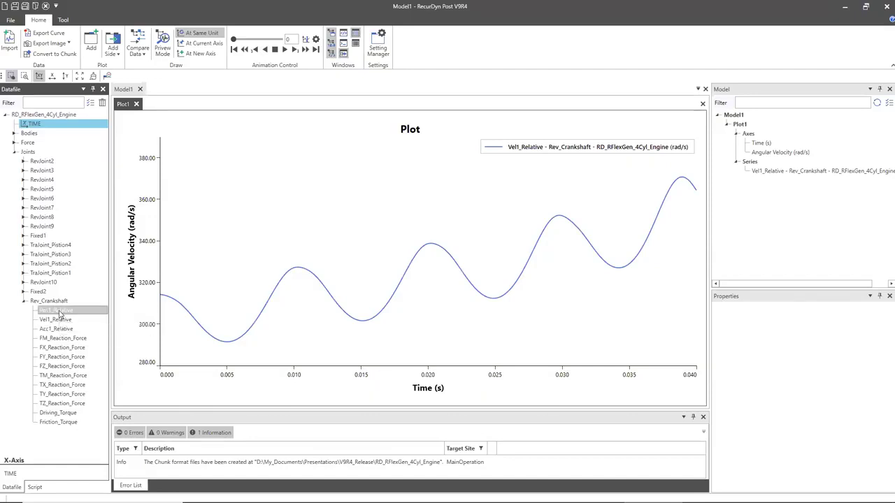
Step: Add the Pos1_Relative and Acc1_Relative curves of the Rev_Crankshaft joint to the same plot
double_click(59, 311)
double_click(58, 330)
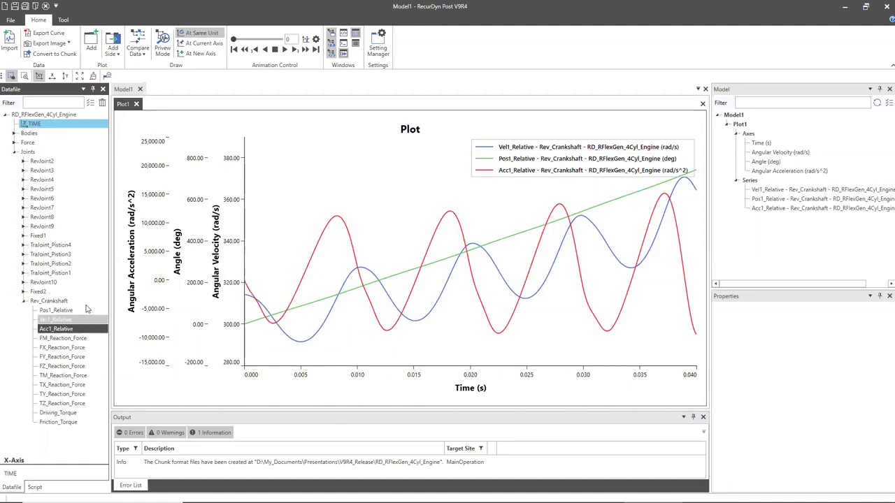
Step: Delete the Acc1_Relative and Pos1_Relative curves from the plot
click(340, 219)
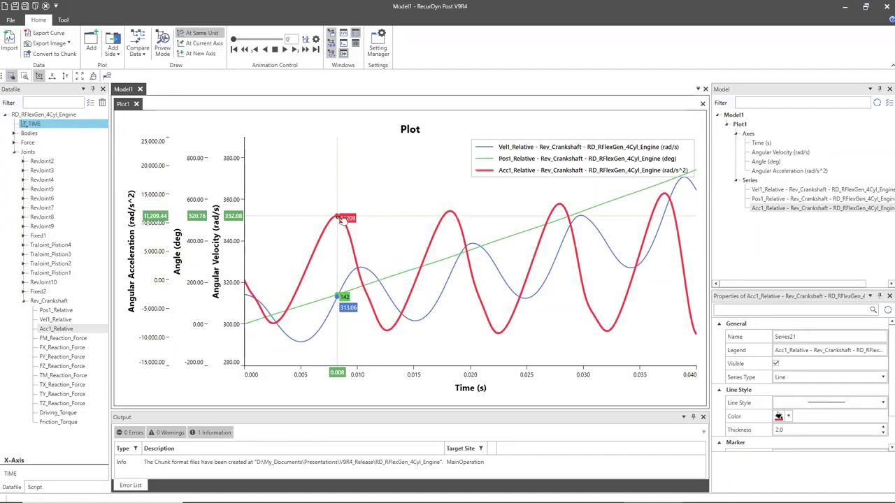
key(Delete)
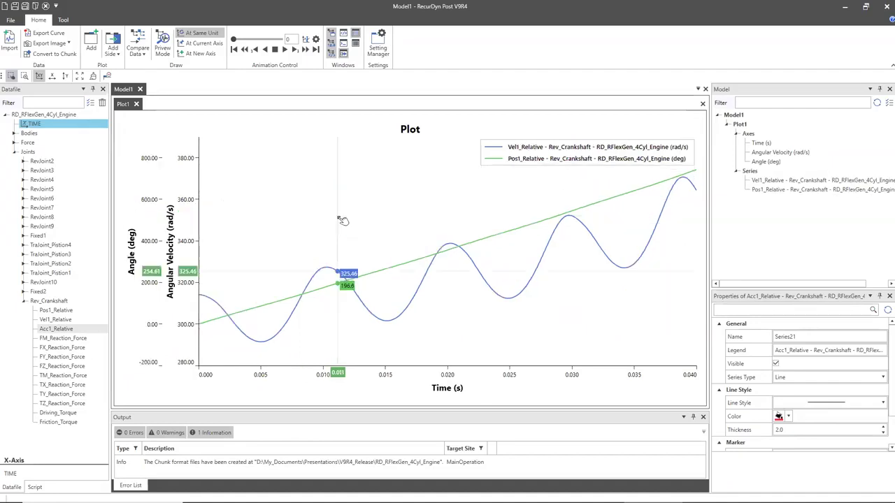
click(397, 270)
key(Delete)
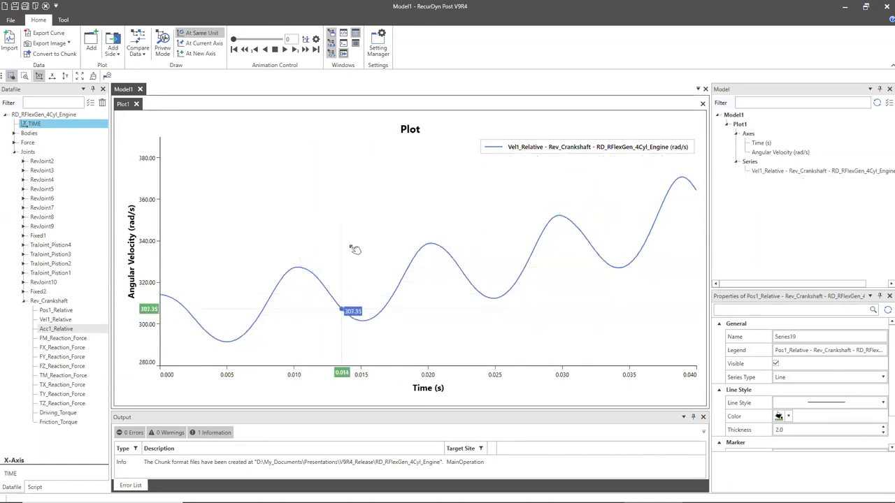
Step: Examine the peaks and troughs of the crankshaft's angular velocity curve over the whole time range, both in detail and in overview
scroll(360, 252, up, 1)
scroll(327, 302, up, 2)
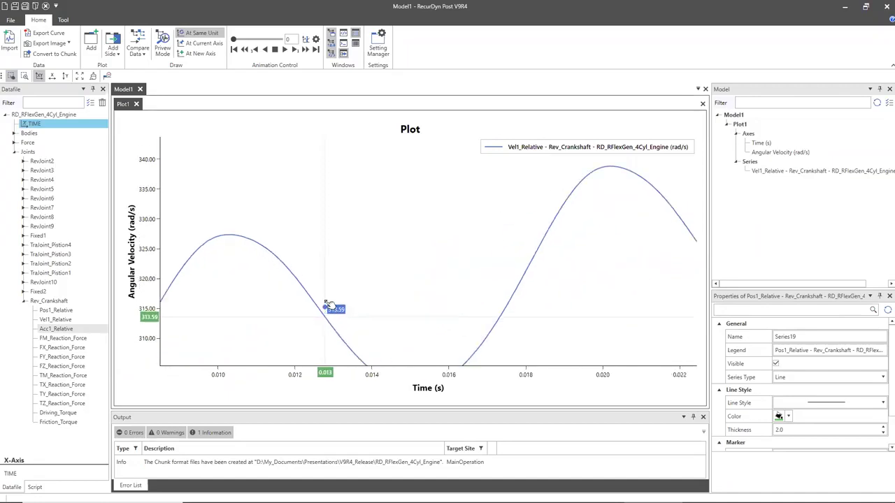
scroll(258, 290, down, 2)
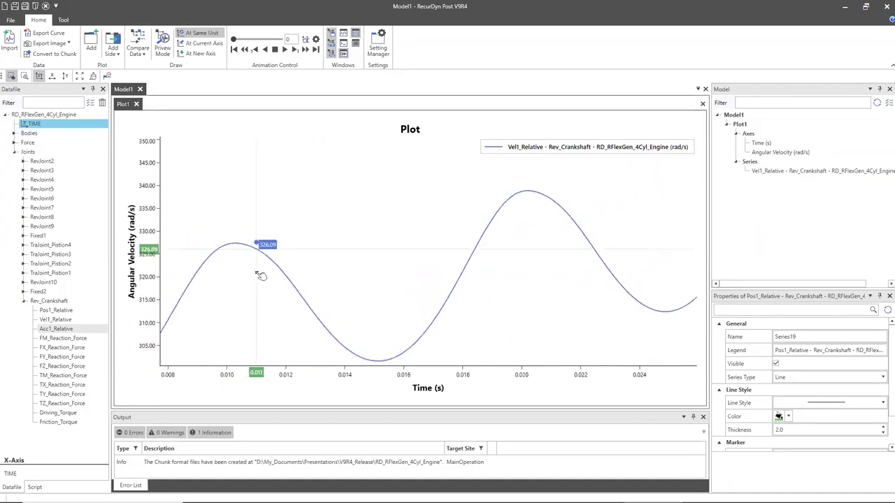
scroll(260, 276, down, 2)
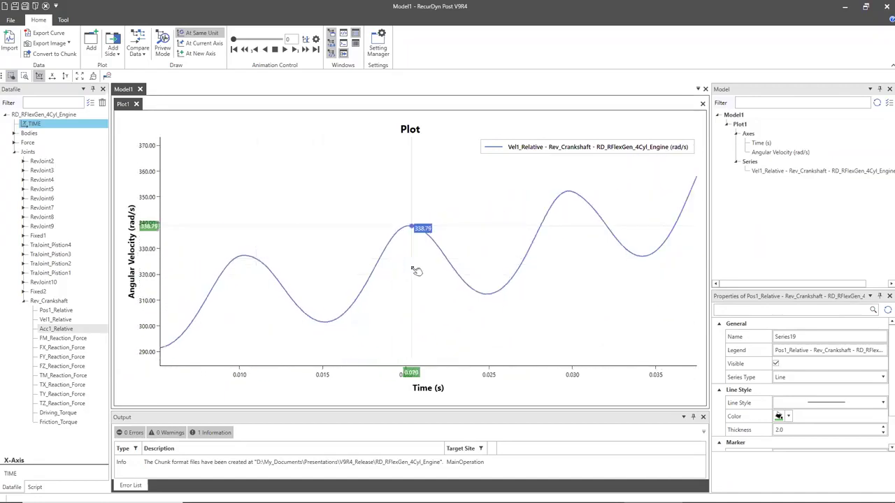
scroll(392, 276, up, 4)
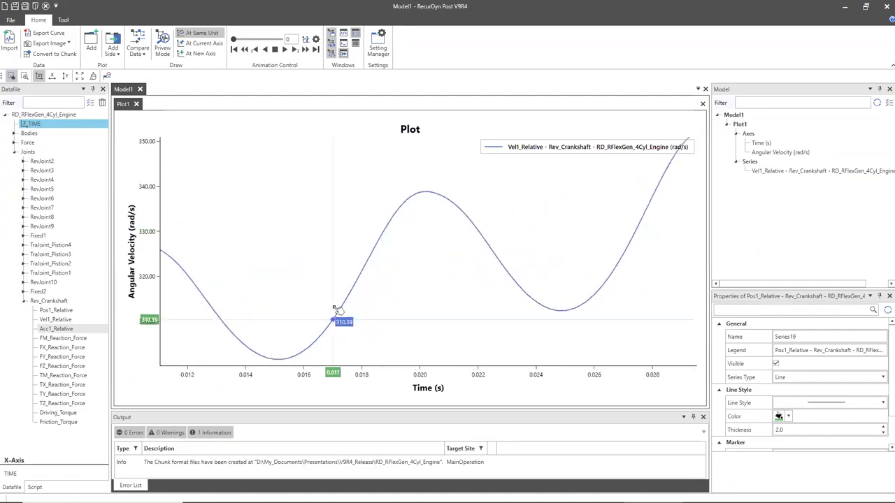
scroll(306, 313, down, 3)
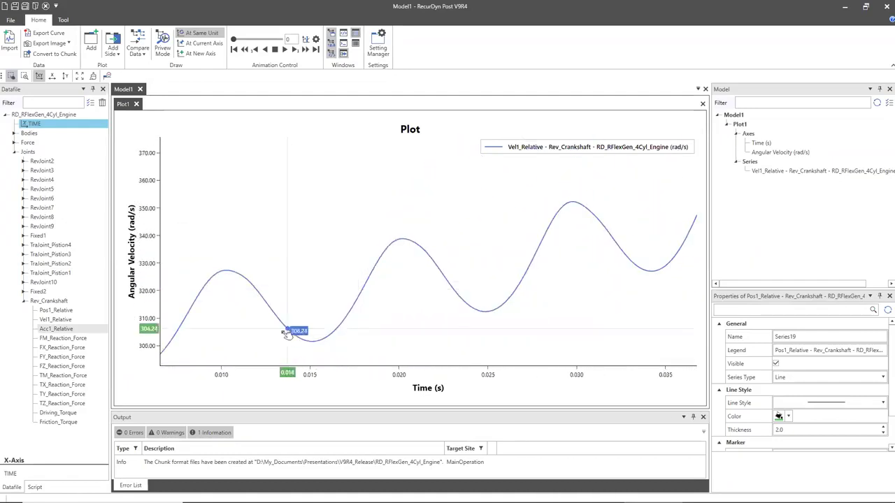
scroll(250, 332, up, 2)
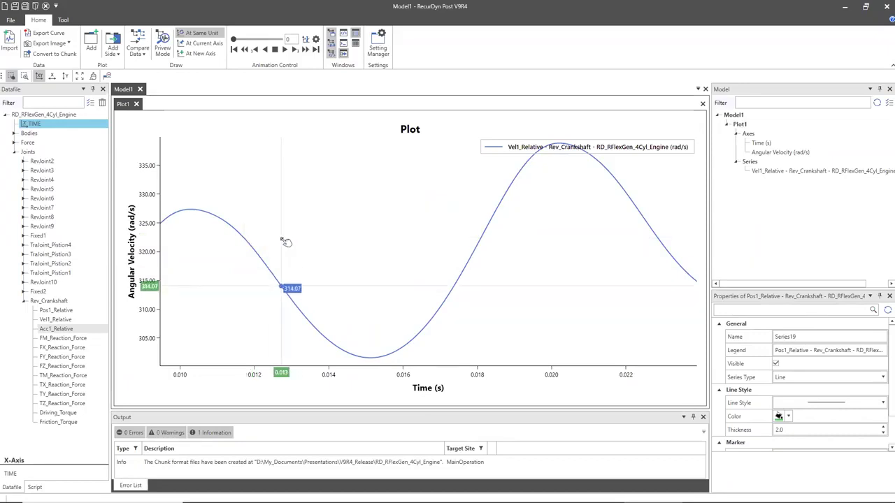
scroll(287, 241, down, 3)
scroll(292, 242, down, 4)
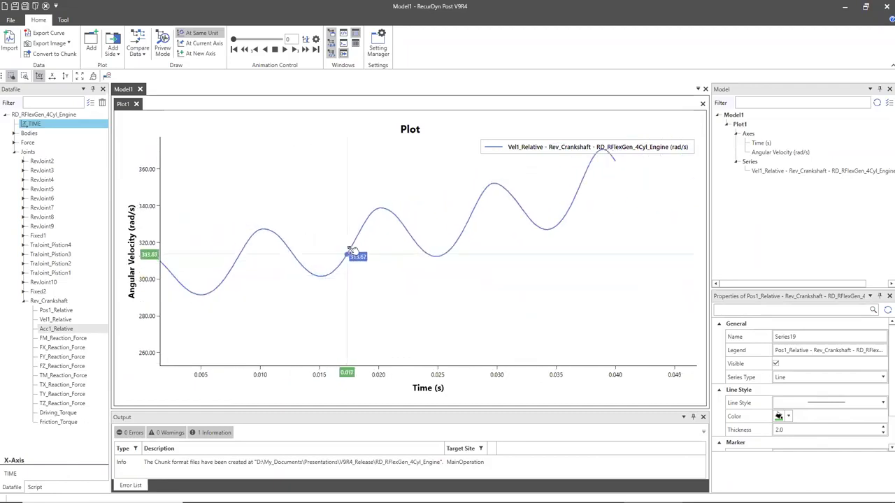
scroll(330, 270, up, 2)
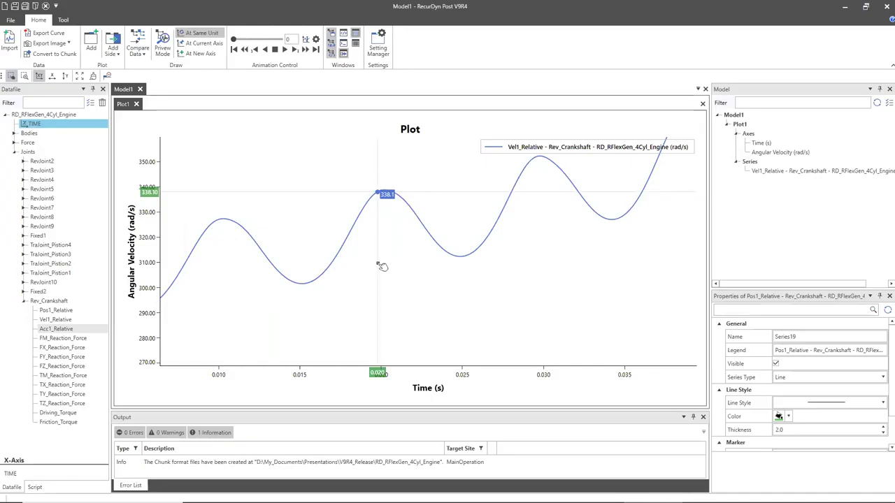
scroll(378, 264, down, 4)
scroll(466, 298, down, 3)
scroll(357, 294, up, 3)
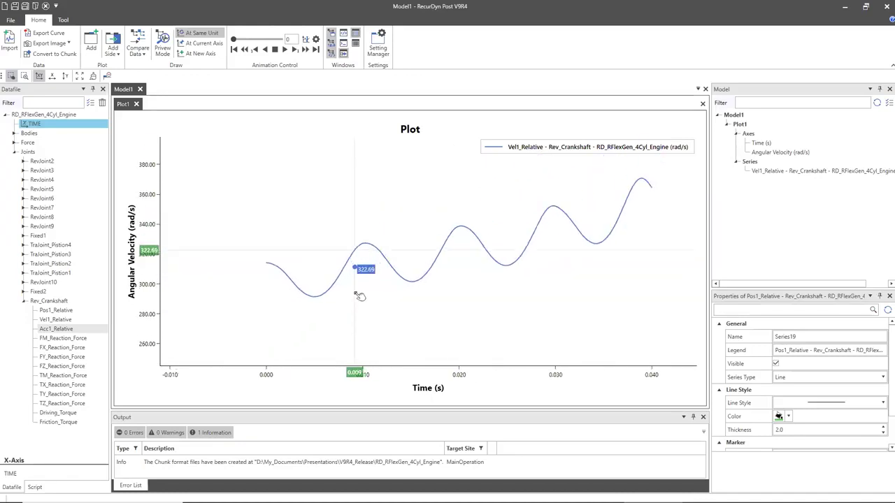
scroll(358, 296, up, 2)
scroll(355, 296, down, 3)
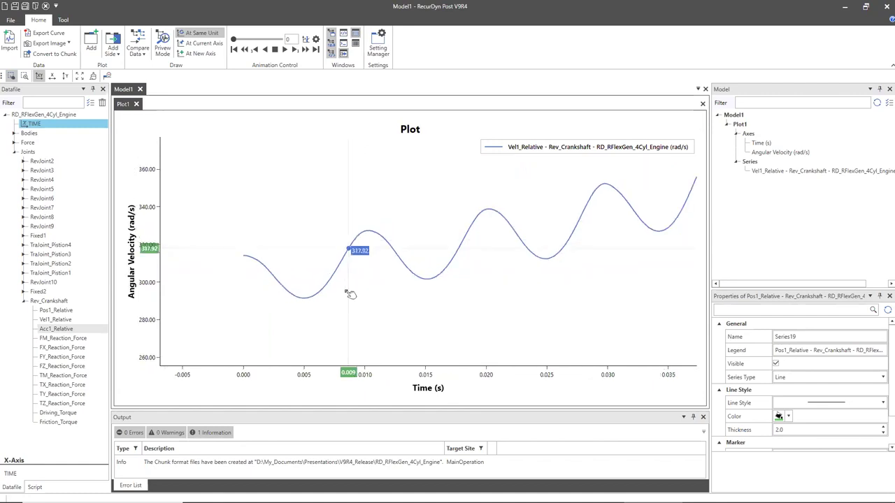
scroll(514, 244, down, 2)
scroll(510, 236, up, 5)
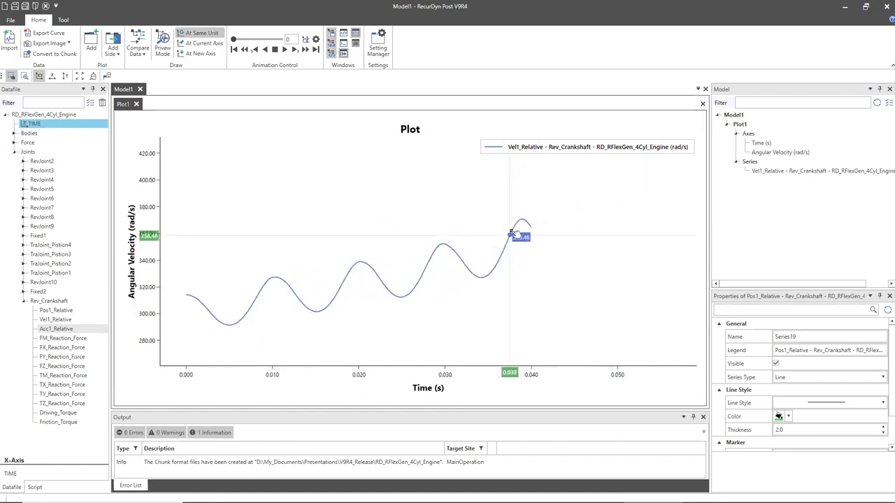
scroll(515, 239, up, 1)
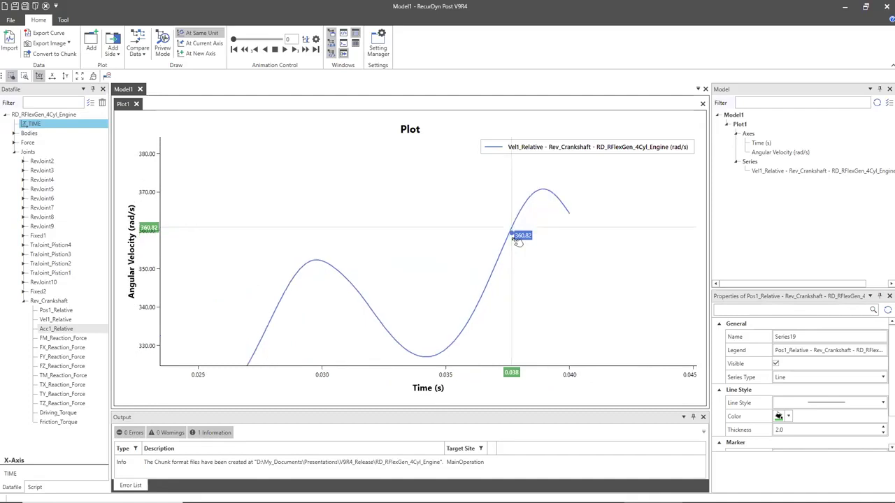
scroll(521, 241, up, 1)
scroll(562, 185, up, 1)
scroll(594, 183, up, 1)
scroll(629, 189, up, 1)
scroll(635, 190, down, 8)
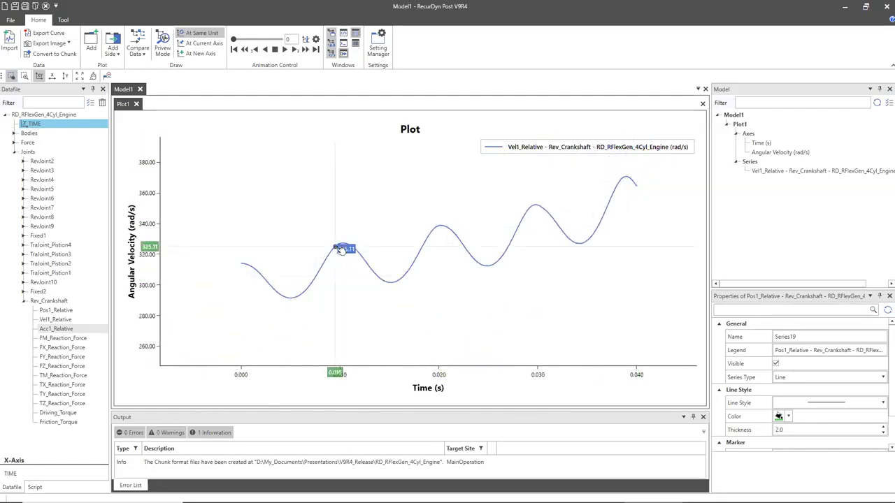
Step: Examine the angular velocity curve's peak near 0.010 s up close and in context, and restore the full plot view
scroll(341, 249, up, 3)
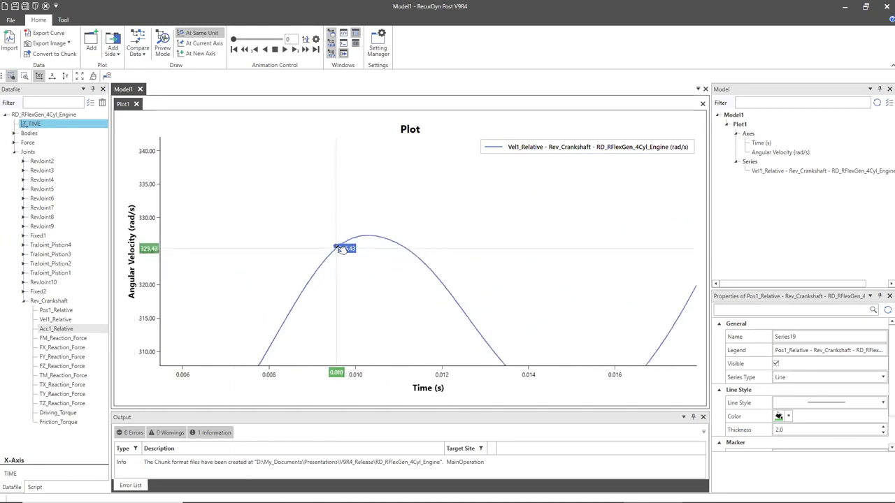
scroll(378, 239, up, 2)
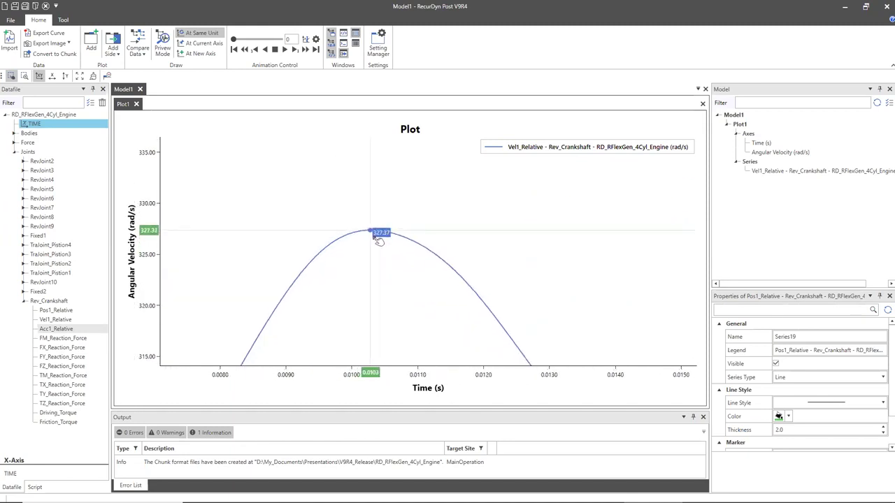
scroll(341, 200, down, 2)
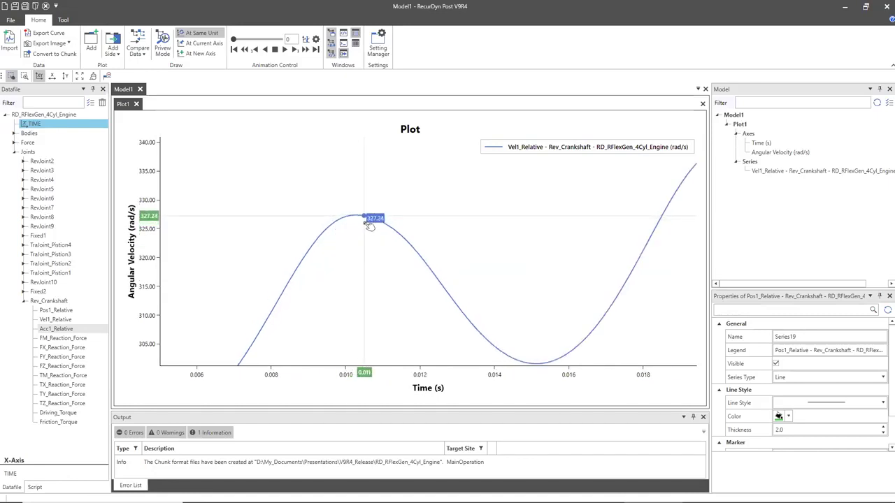
scroll(369, 223, down, 2)
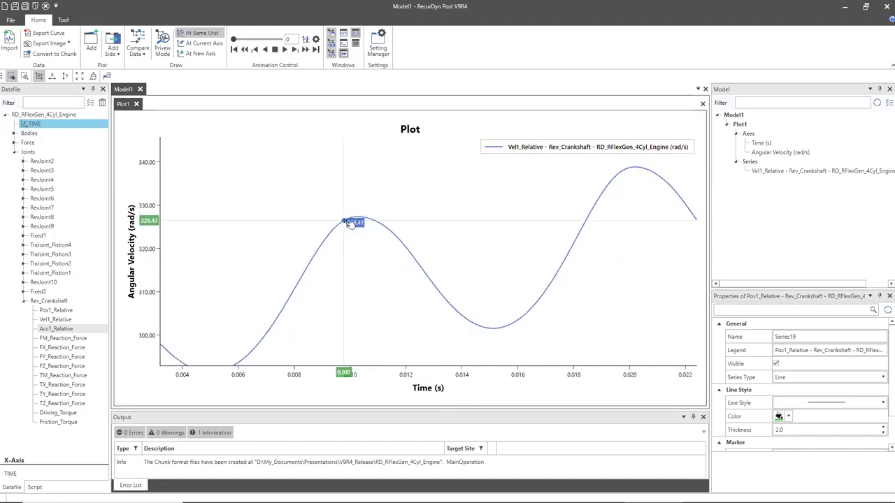
drag(327, 190, 423, 257)
scroll(413, 242, down, 3)
scroll(414, 243, up, 3)
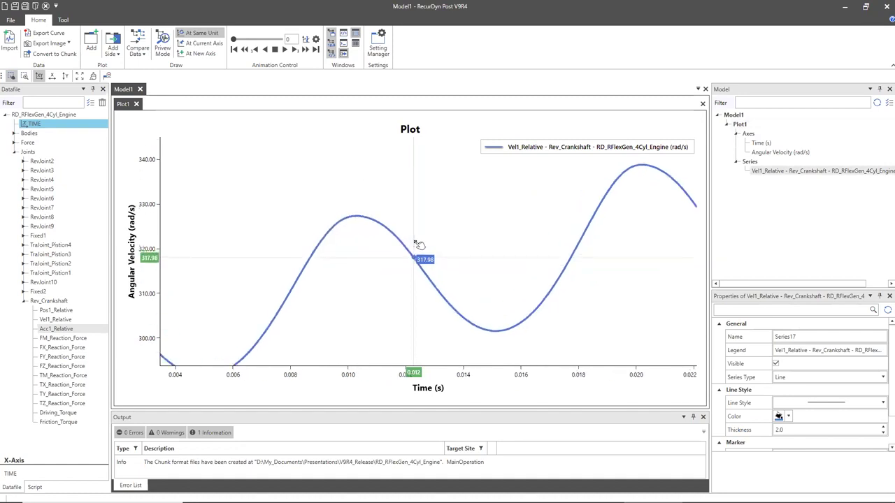
double_click(305, 206)
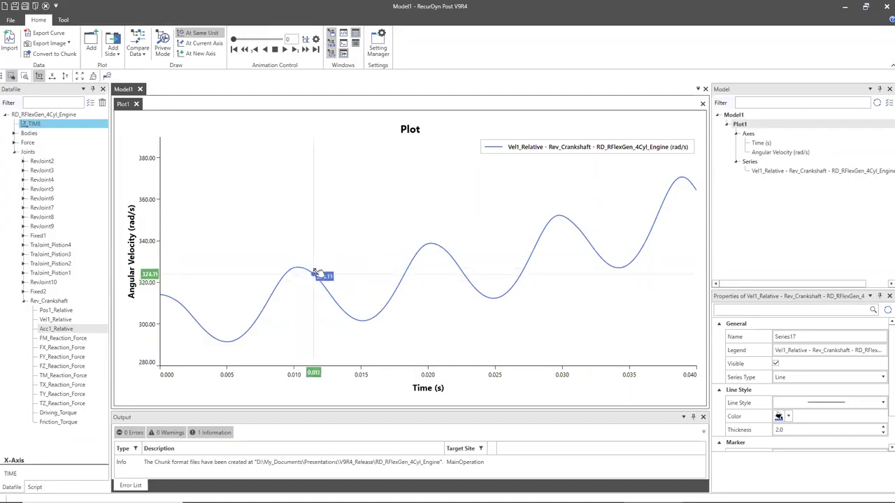
Step: Select the Vel1_Relative curve and add the Acc1_Relative curve of the Rev_Crankshaft joint to the plot
click(412, 269)
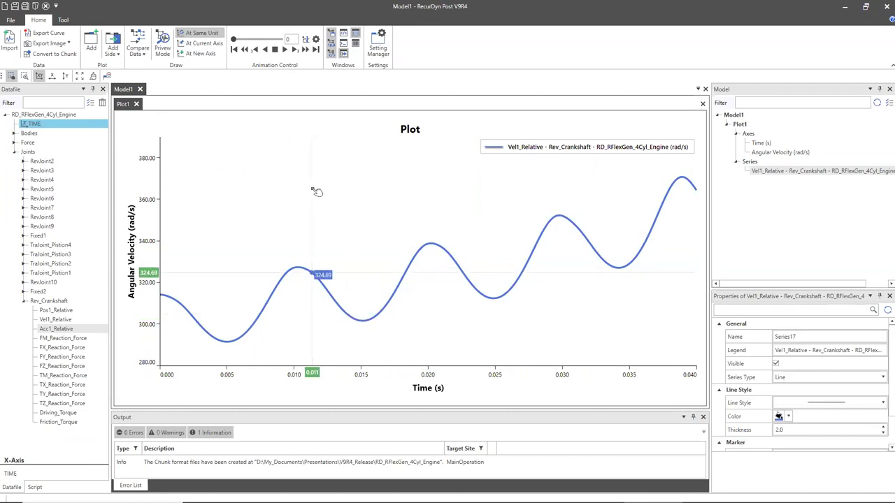
double_click(58, 331)
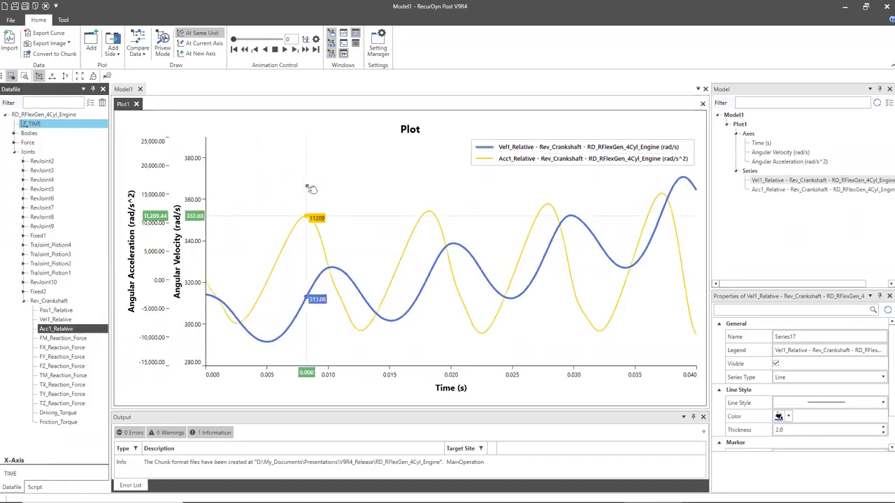
Step: Copy the Acc1_Relative and Vel1_Relative curves together and paste their data into cell A1 of the Book1 workbook in Excel
click(326, 239)
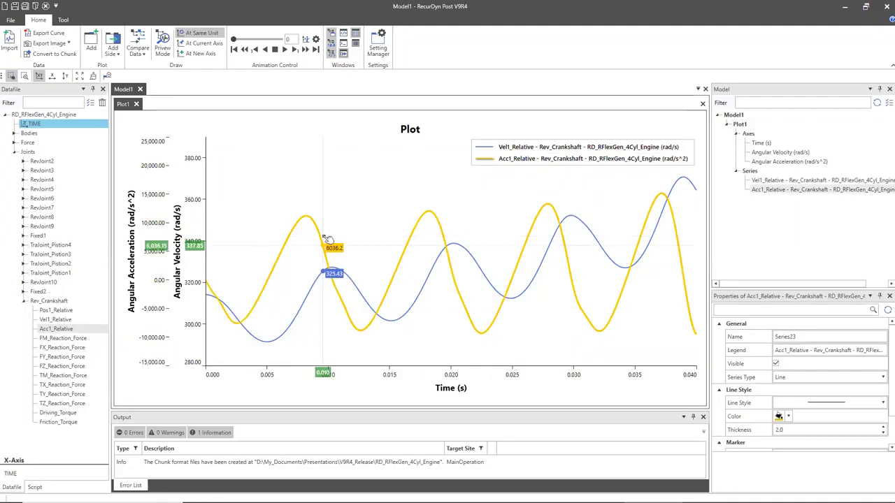
ctrl+click(432, 283)
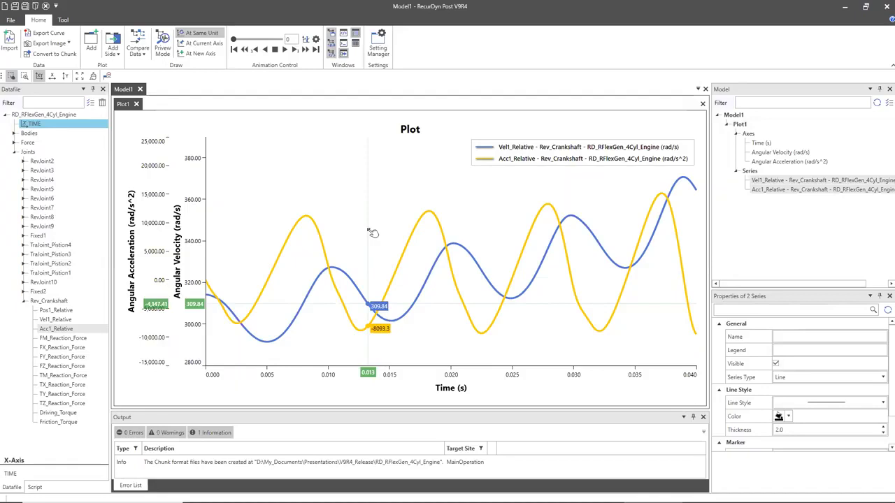
mouse_move(523, 498)
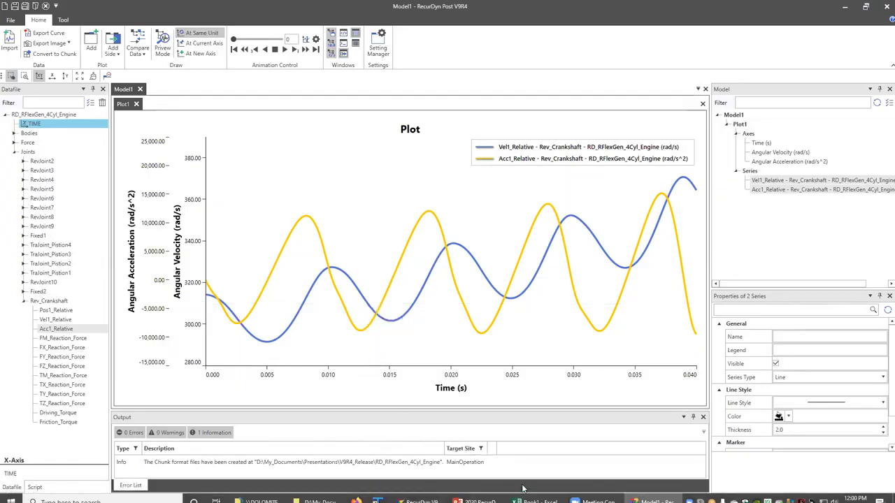
click(542, 495)
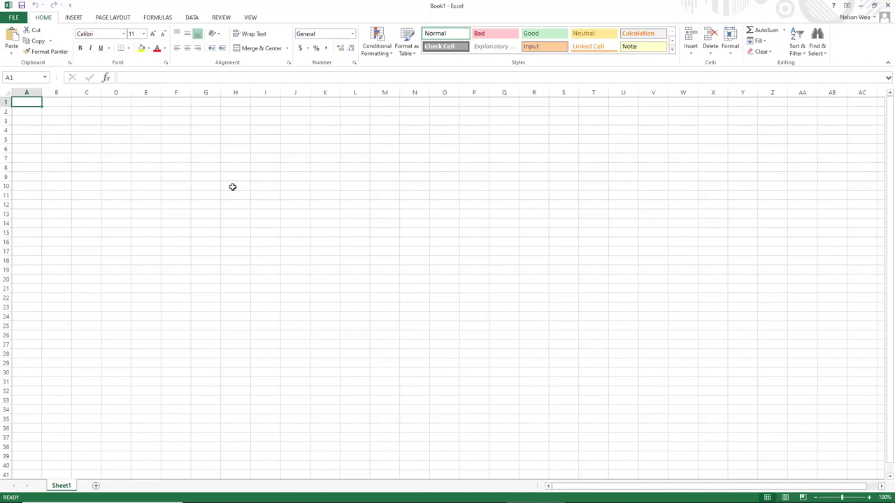
key(ctrl+v)
Step: Fit the width of column A to the pasted curve data and select the first data row in cell A2
drag(43, 93, 161, 89)
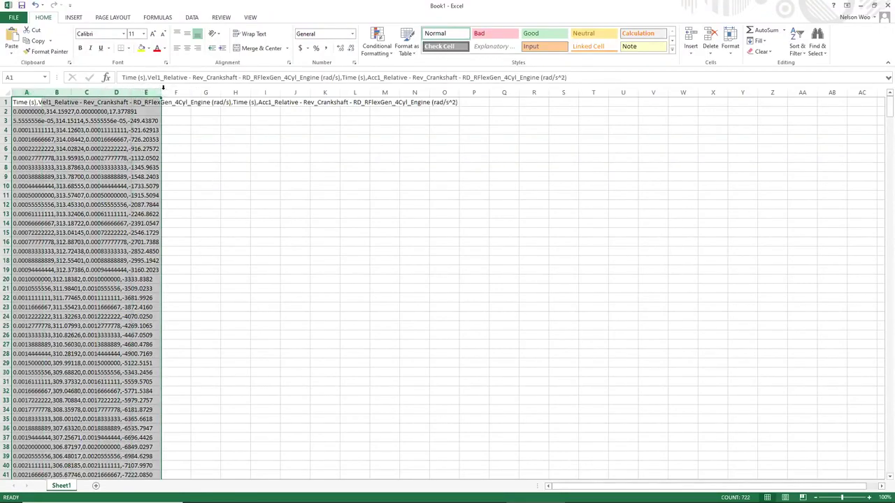
double_click(161, 89)
click(167, 147)
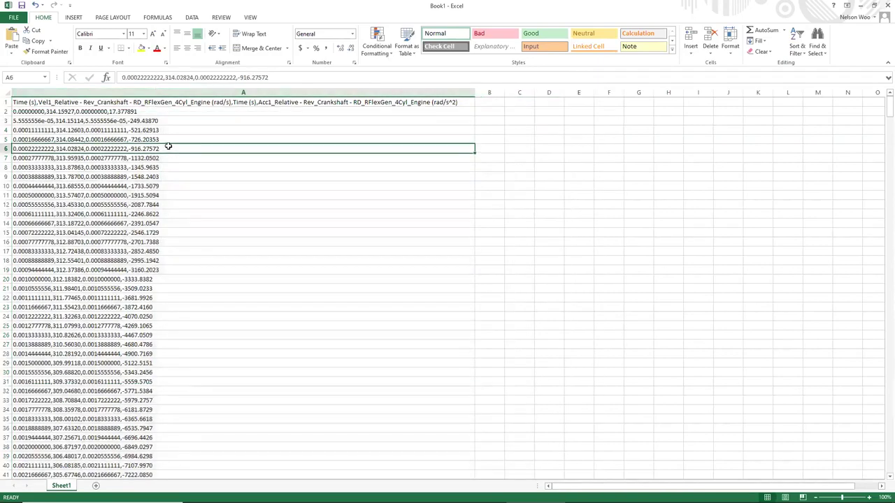
click(70, 112)
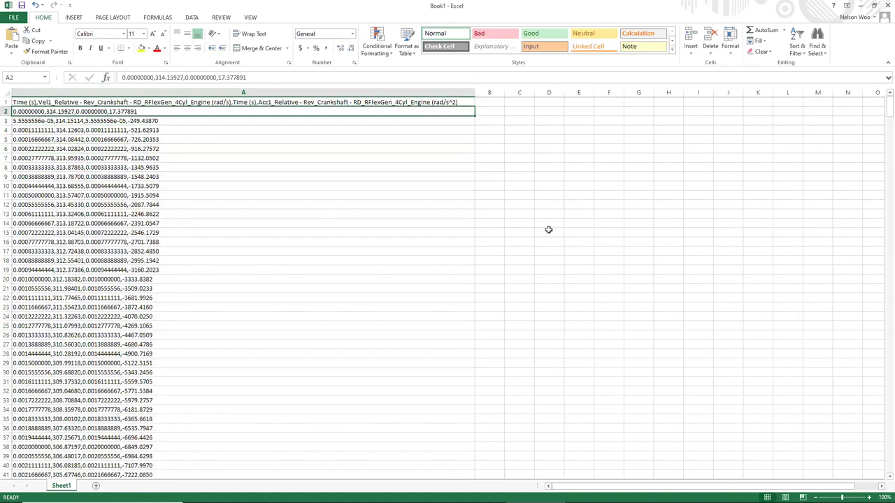
Step: Copy the whole plot from RecurDyn Post and paste it as a picture at cell C16 of the Excel sheet
mouse_move(534, 493)
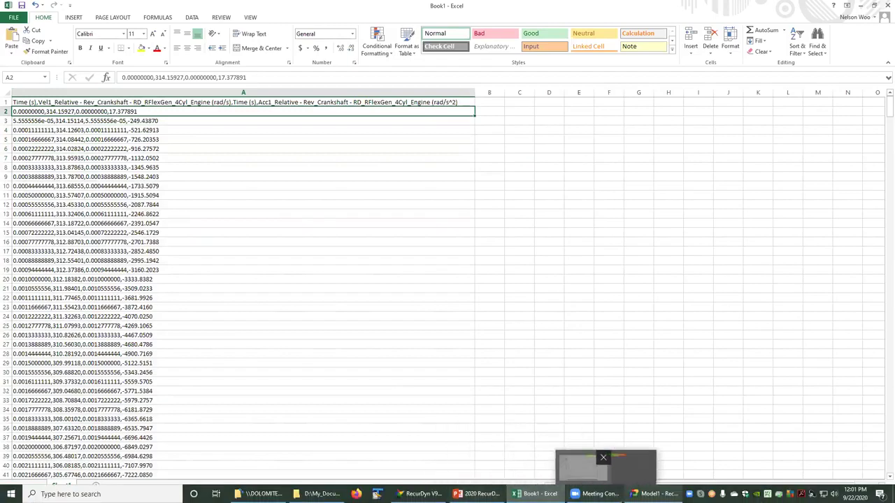
mouse_move(653, 494)
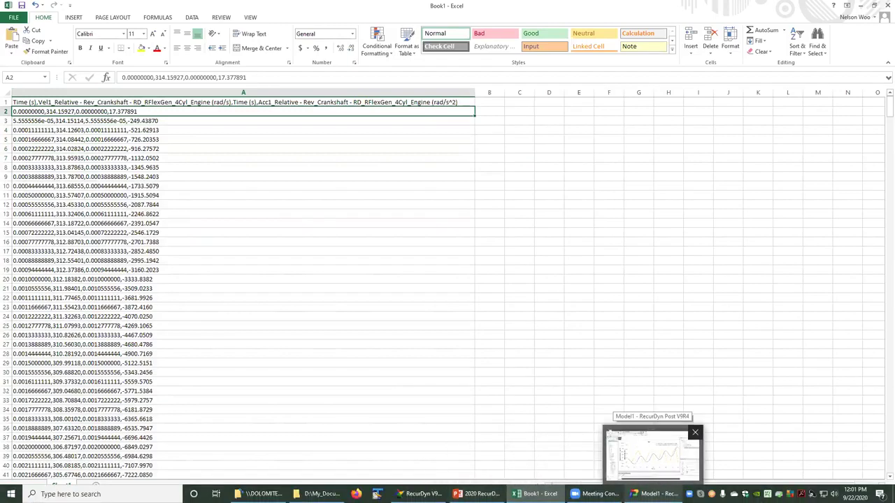
click(651, 453)
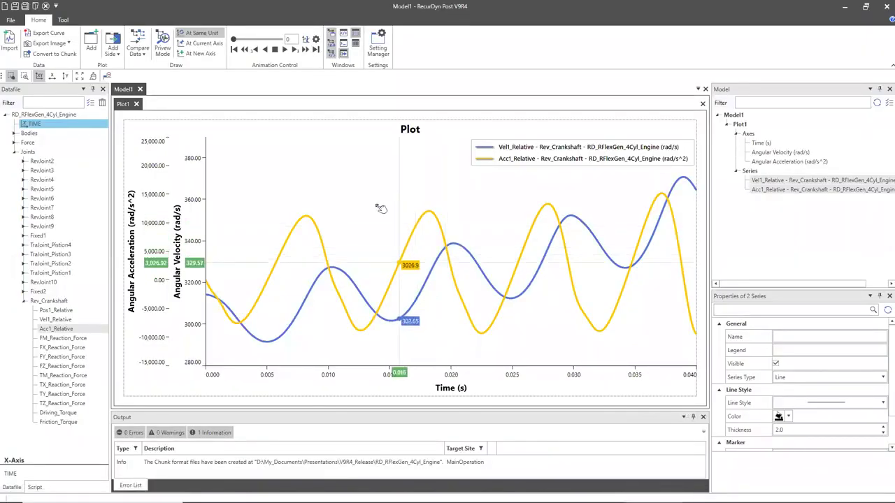
click(353, 198)
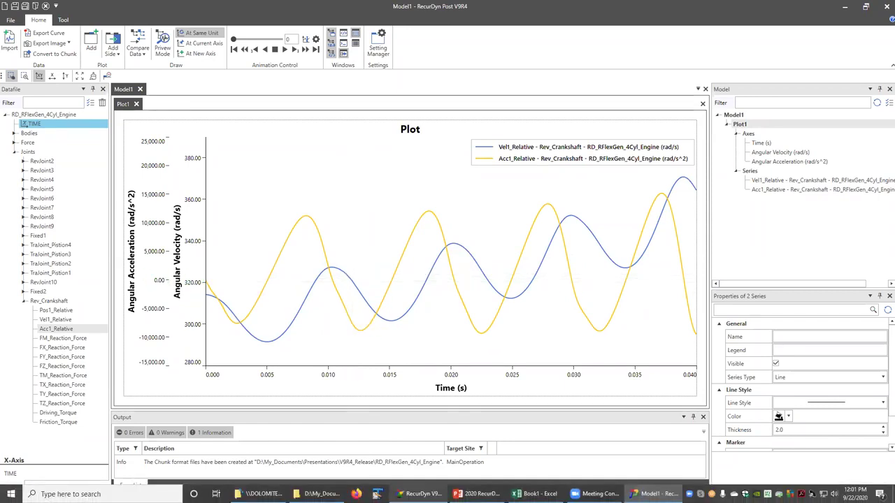
click(535, 494)
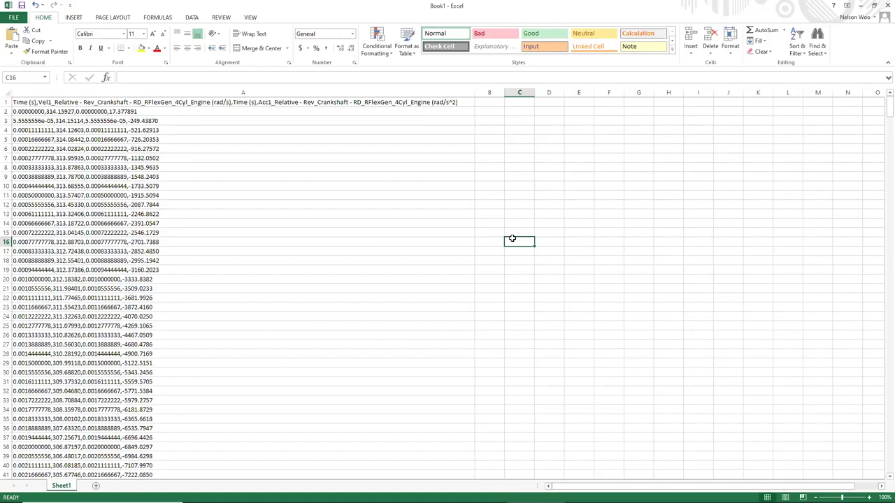
key(ctrl+v)
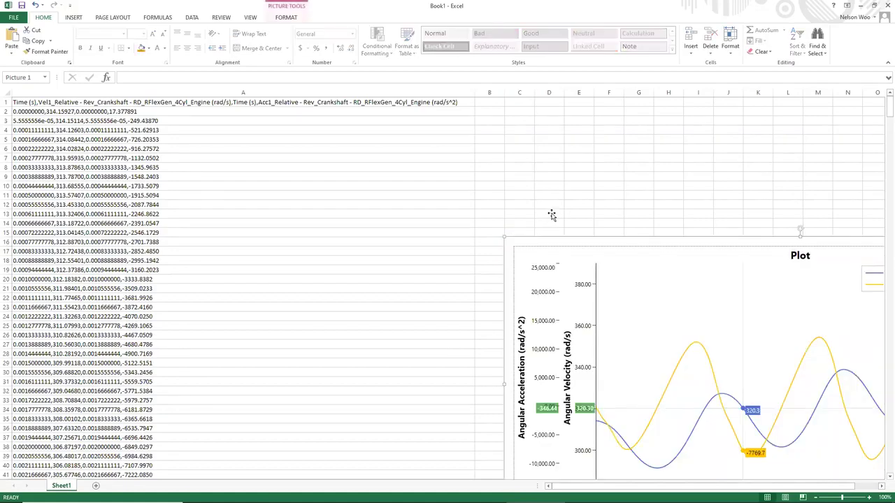
scroll(552, 214, down, 4)
drag(585, 485, 582, 485)
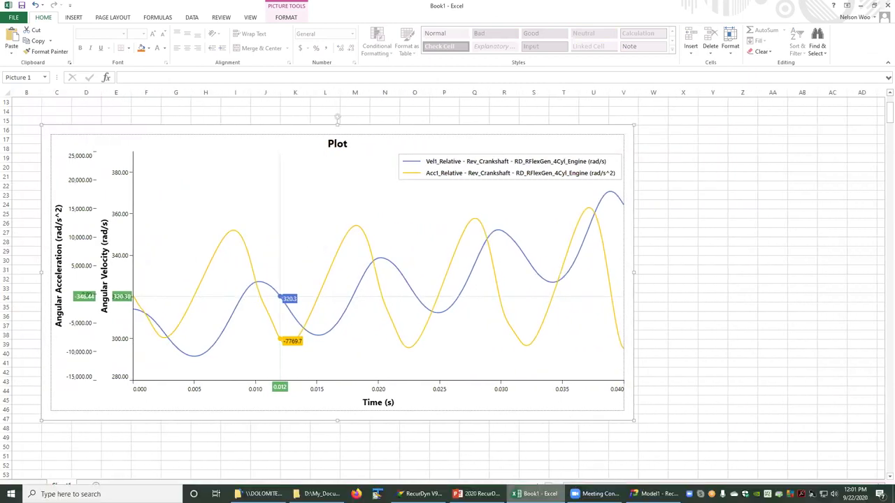
Step: Switch back to RecurDyn Post and select the Acc1_Relative curve, followed by the Vel1_Relative curve, individually in the plot
mouse_move(653, 494)
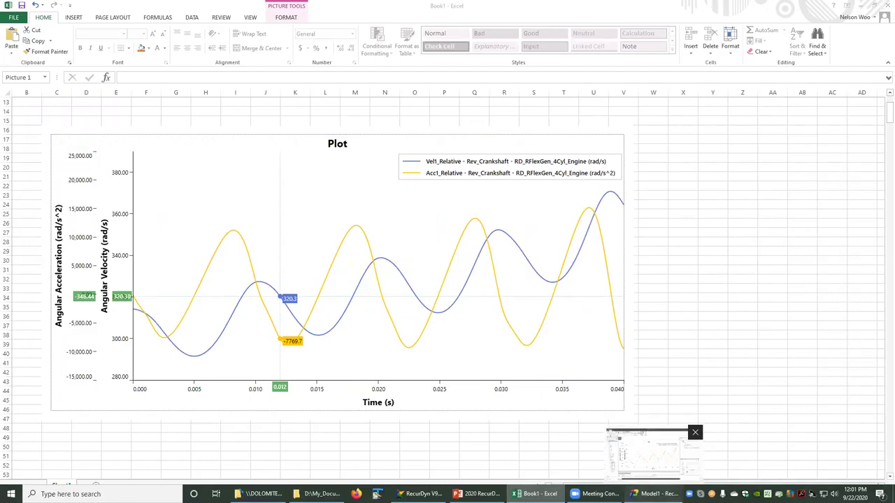
click(651, 455)
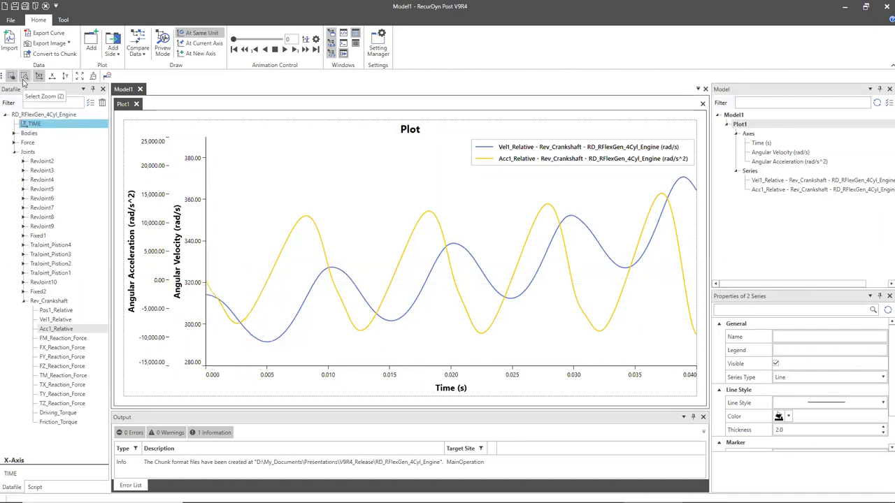
click(325, 234)
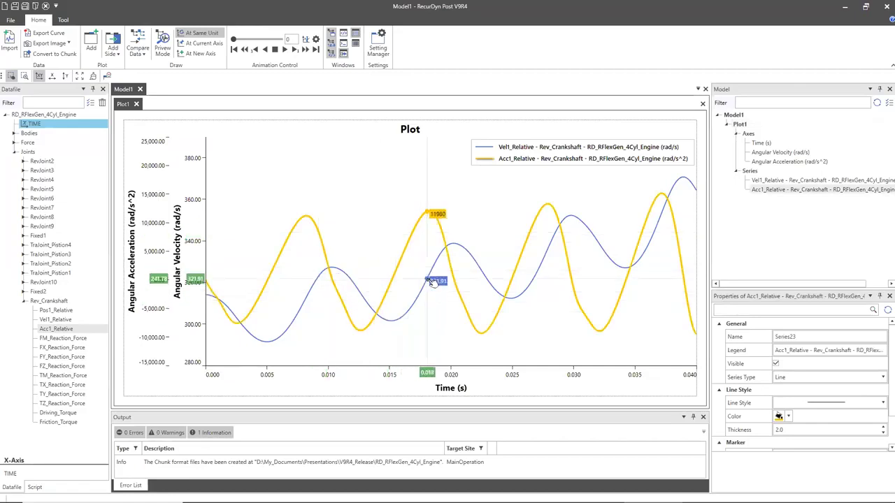
click(439, 255)
click(407, 249)
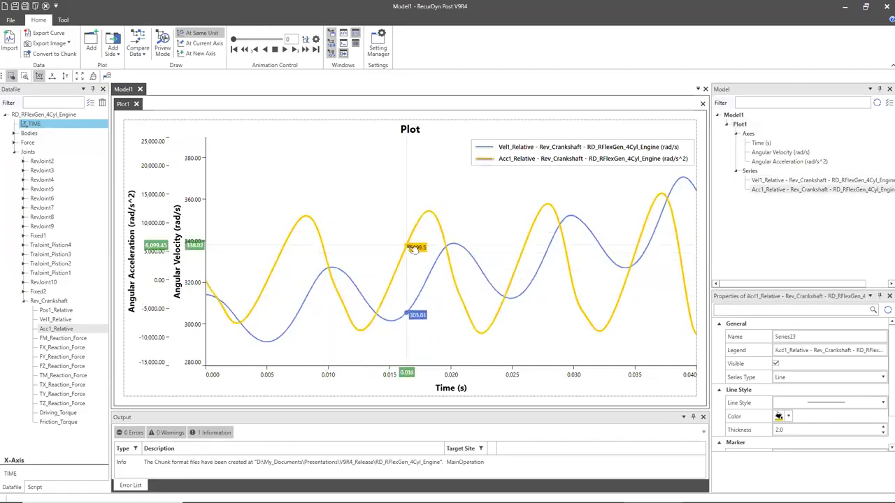
click(427, 276)
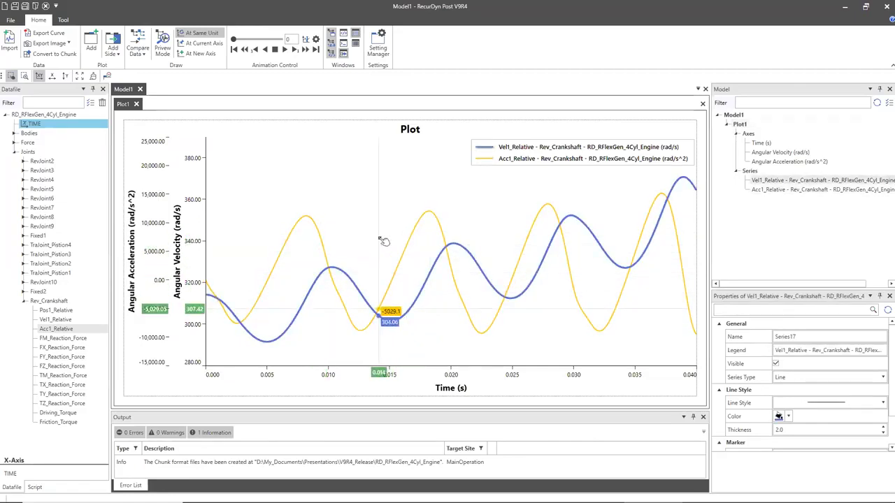
Step: Clear the curve selection and select both crankshaft curves together with a selection window across them
click(383, 241)
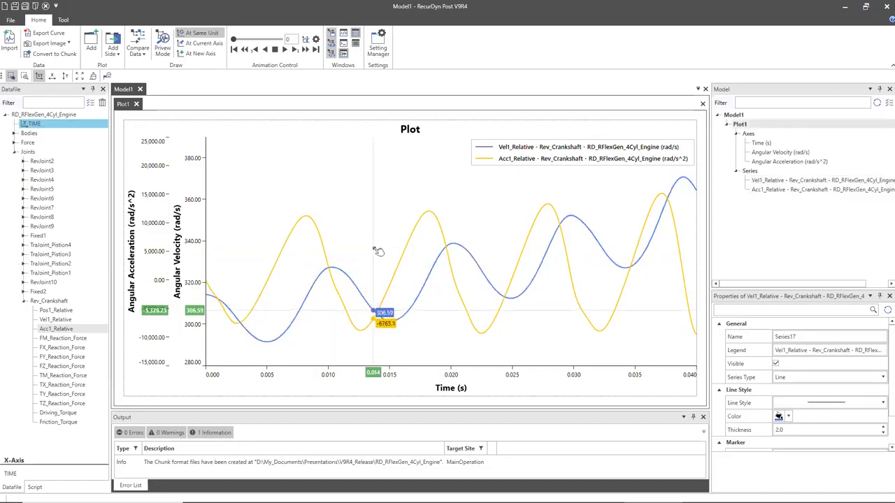
drag(374, 248, 436, 310)
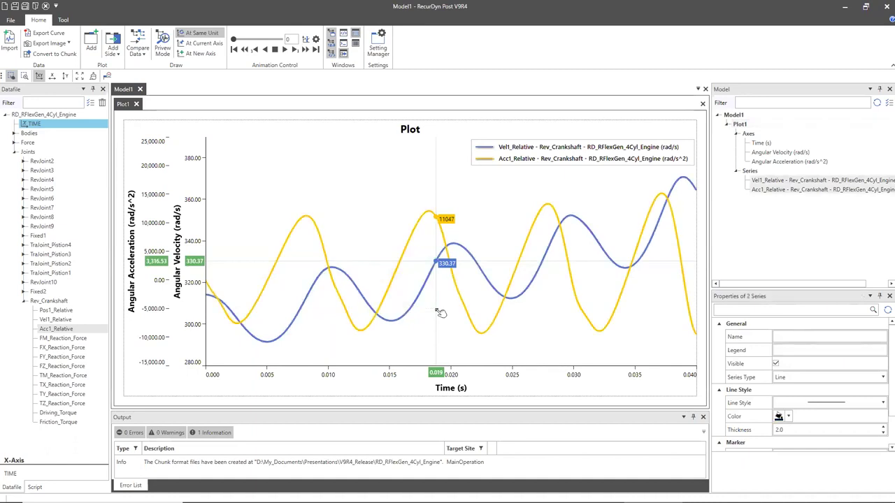
drag(380, 249, 427, 321)
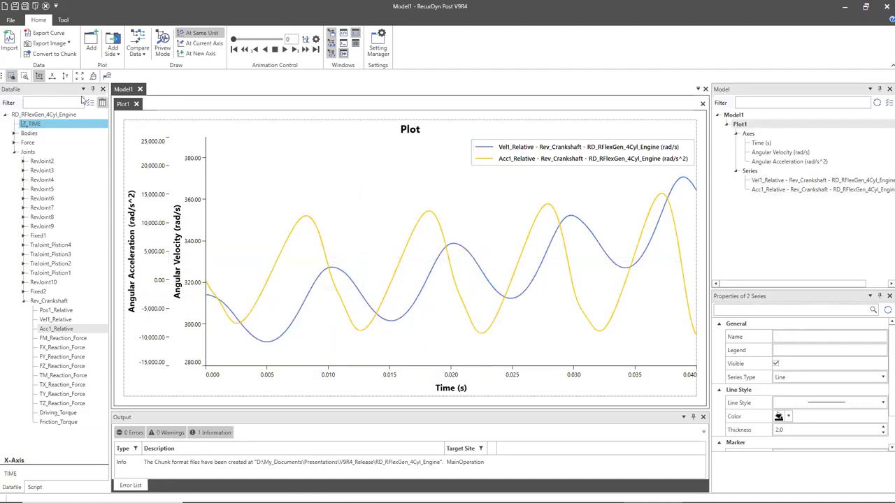
Step: Use Select Zoom to magnify the curves between about 0.012 and 0.026 s, and further around 0.015 s
click(25, 77)
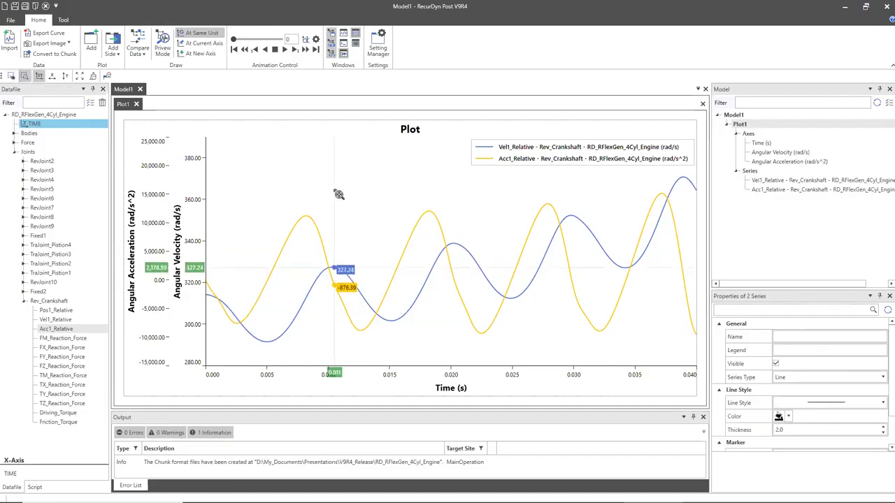
drag(364, 198, 519, 346)
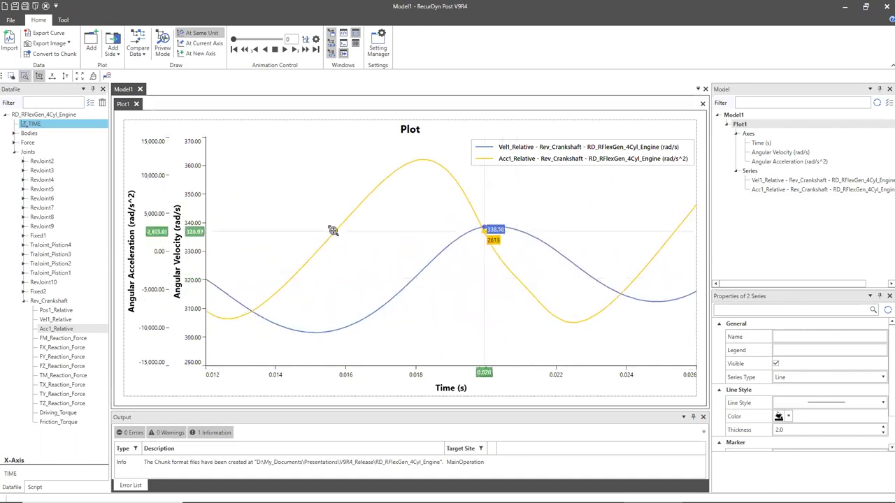
drag(294, 190, 364, 341)
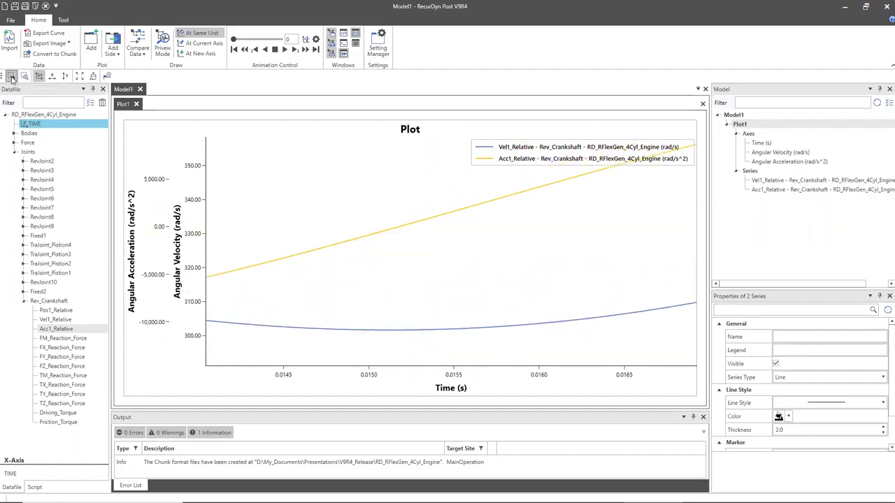
Step: Return to selection mode, fit both curves to the full time range and pan the plot toward later times
click(10, 77)
double_click(279, 192)
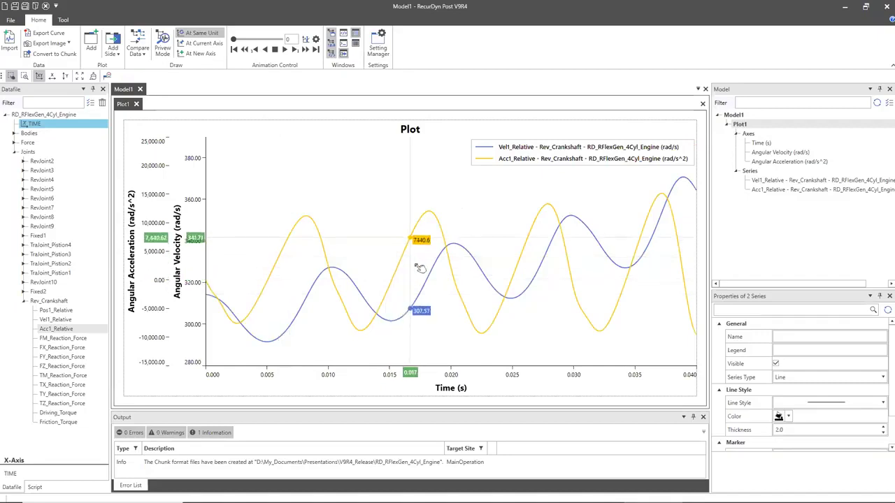
drag(431, 273, 463, 268)
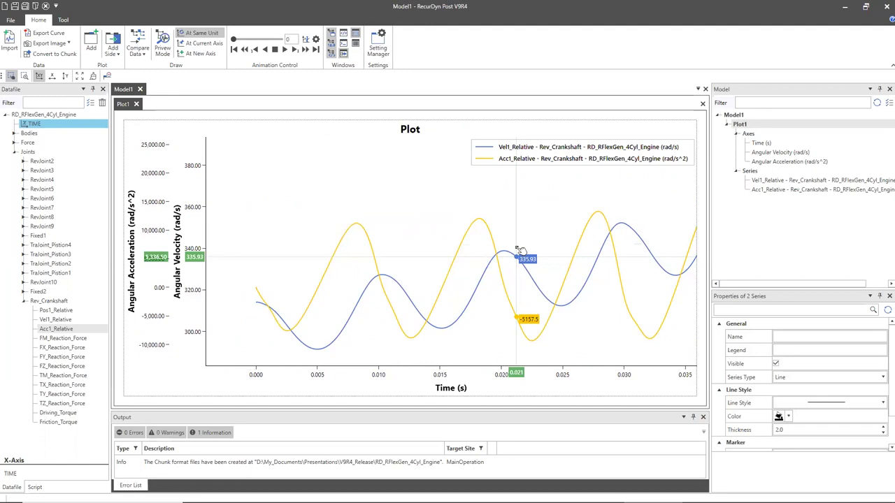
Step: Pan and zoom the two crankshaft curves to examine the later time range and the start of the simulation
drag(521, 252, 433, 248)
scroll(432, 249, down, 3)
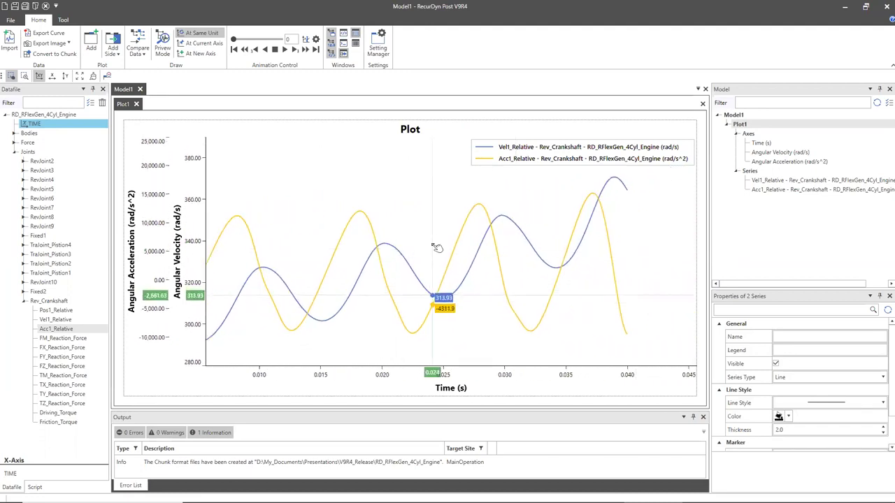
scroll(435, 248, up, 3)
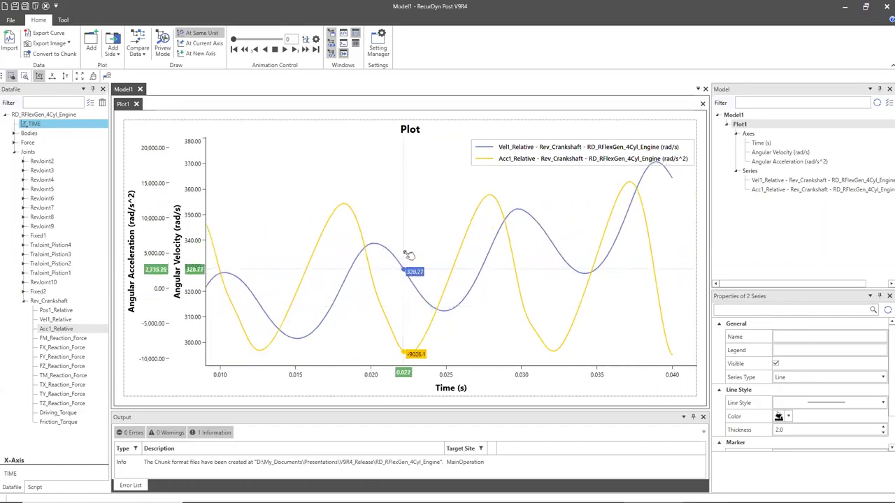
drag(409, 255, 624, 230)
drag(326, 280, 377, 247)
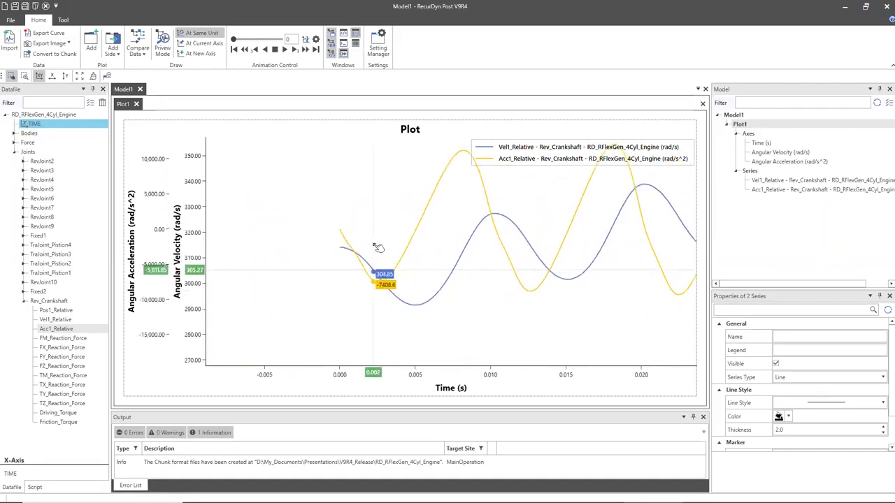
Step: Magnify the curves around 0.002 s, zoom back out, and fit both curves to the full plot
scroll(388, 297, up, 2)
scroll(348, 308, up, 3)
scroll(391, 266, up, 3)
scroll(402, 255, down, 7)
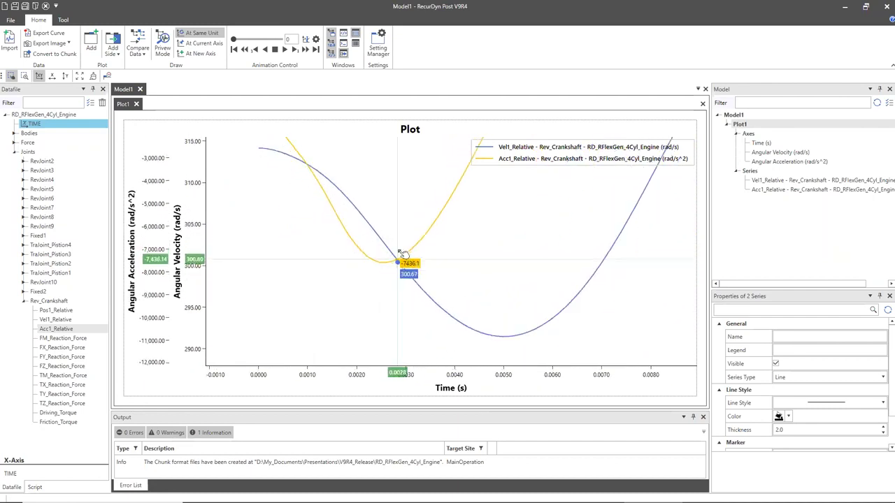
scroll(358, 292, down, 3)
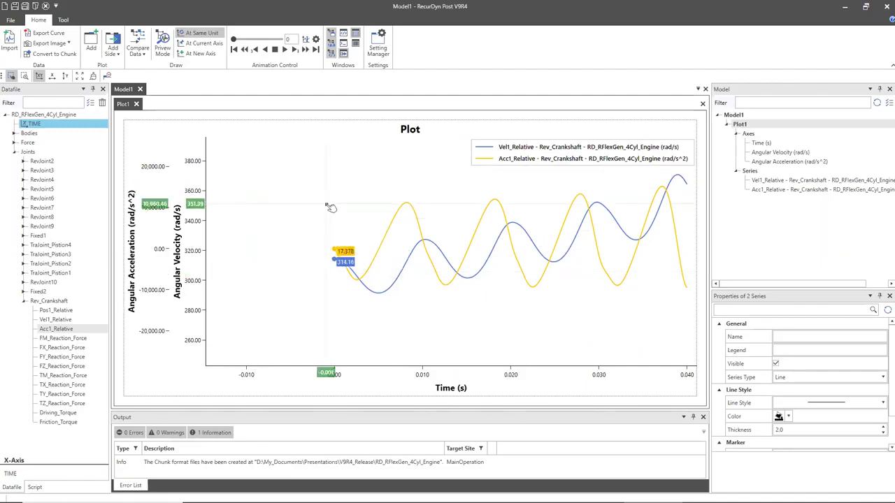
double_click(339, 178)
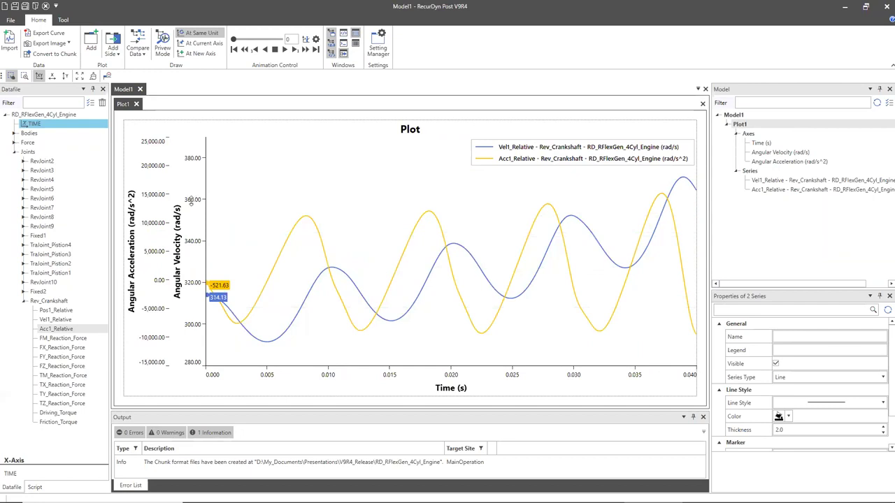
Step: Select the Angular Velocity axis, shift and rescale its range independently of the other axes, and restore the full curve view
click(191, 244)
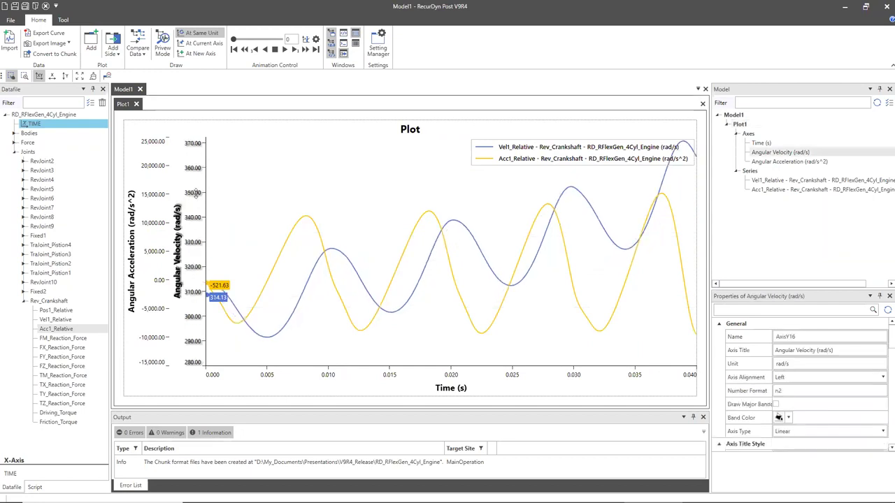
drag(192, 248, 195, 190)
drag(194, 223, 191, 215)
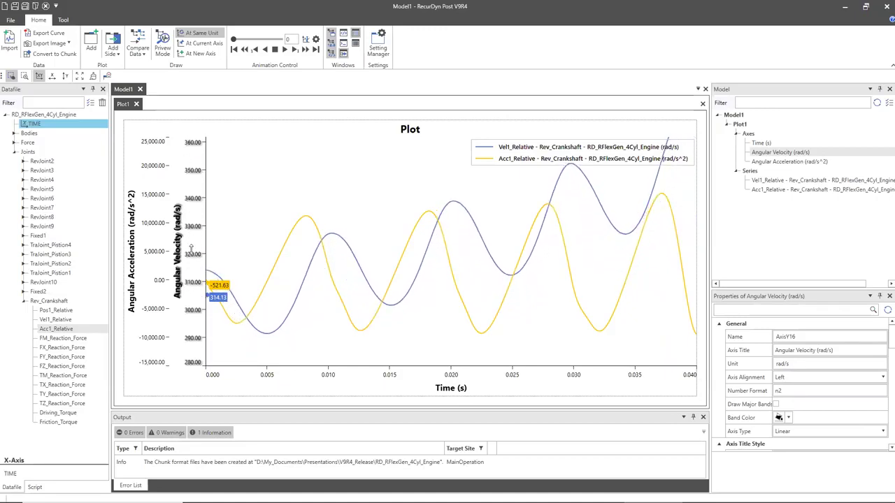
drag(193, 325, 192, 292)
mouse_move(191, 329)
mouse_down()
mouse_move(193, 290)
mouse_move(191, 340)
mouse_up()
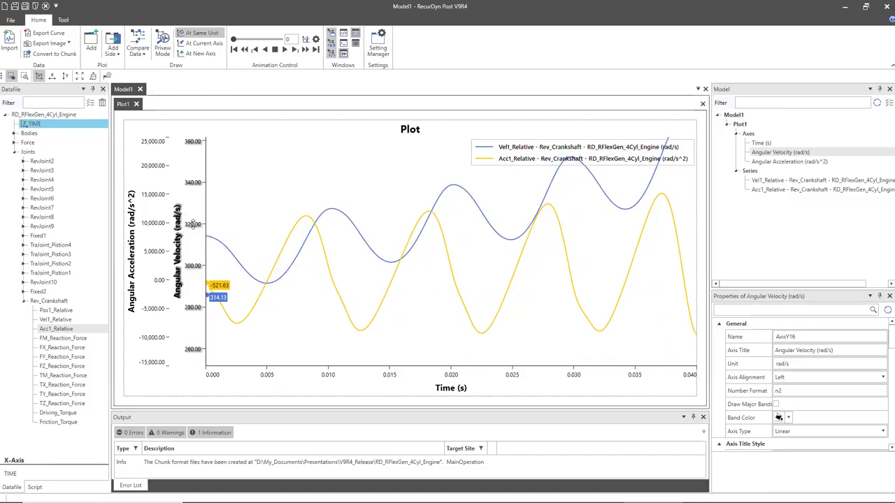
scroll(193, 224, up, 2)
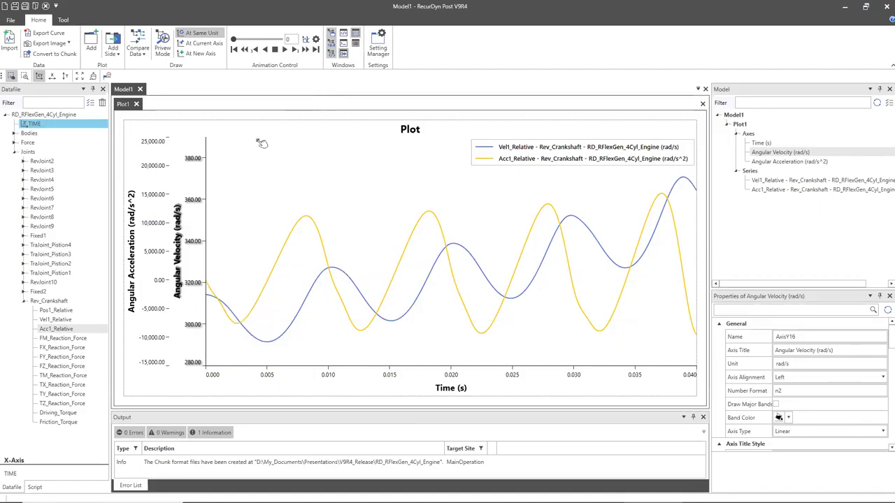
Step: Import the results file RD_RFlexGen_4Cyl_Engine_heavierPistons.rplt alongside the existing engine data
click(10, 42)
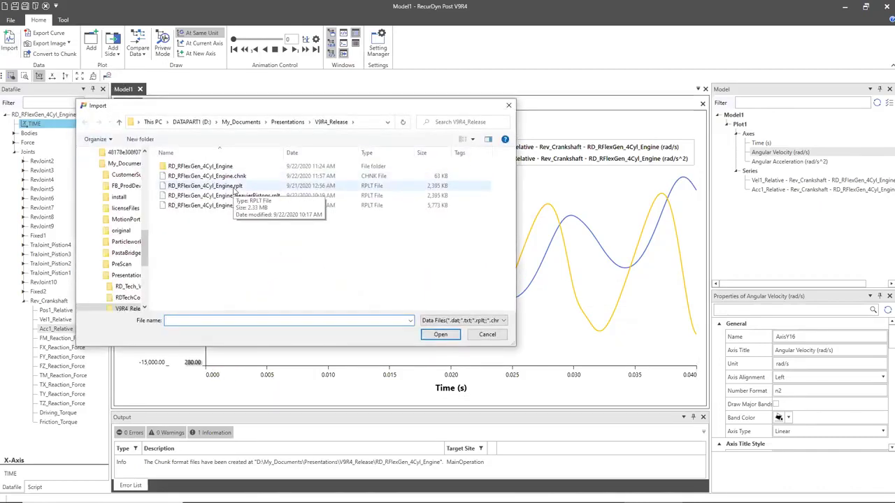
click(233, 196)
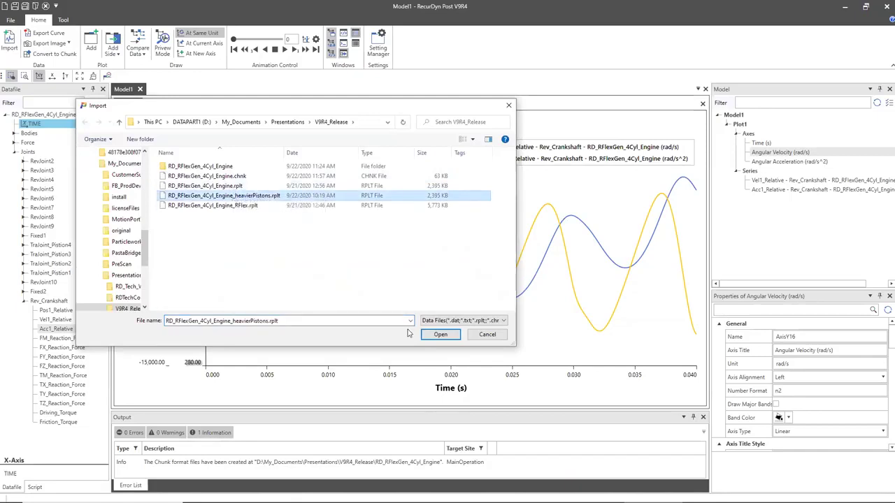
click(451, 335)
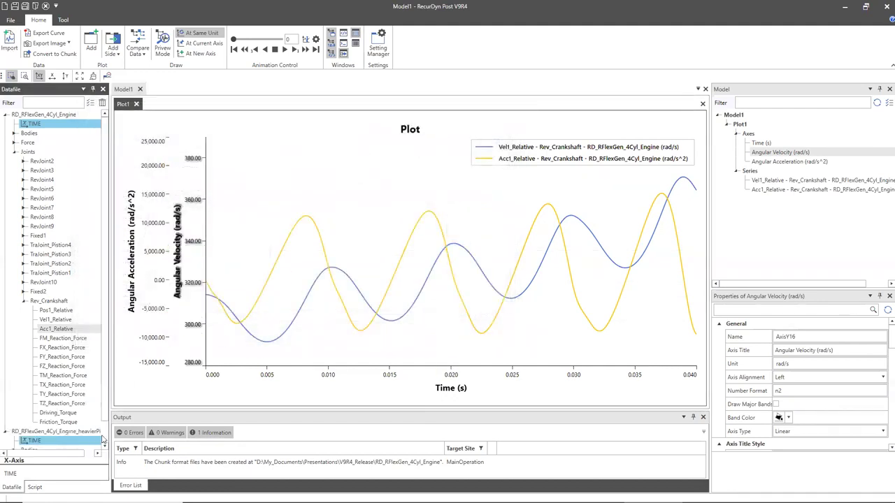
scroll(105, 440, down, 1)
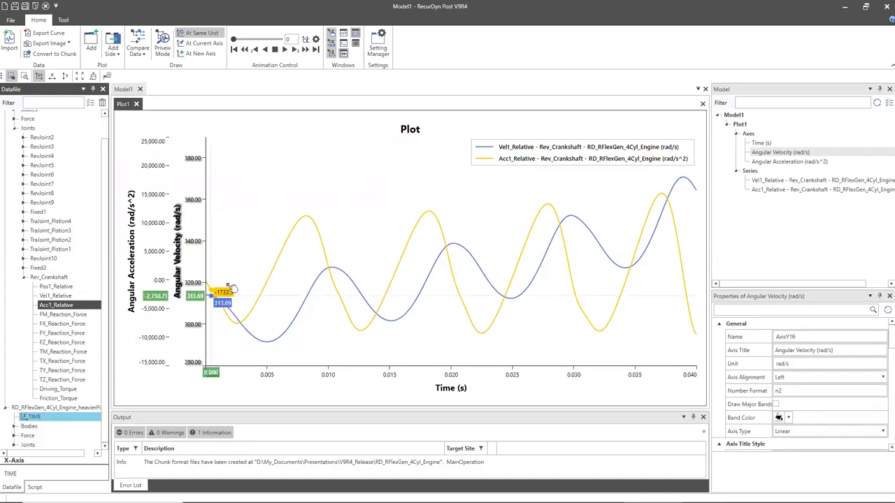
Step: Clear all curves and axes from Plot1
right_click(269, 151)
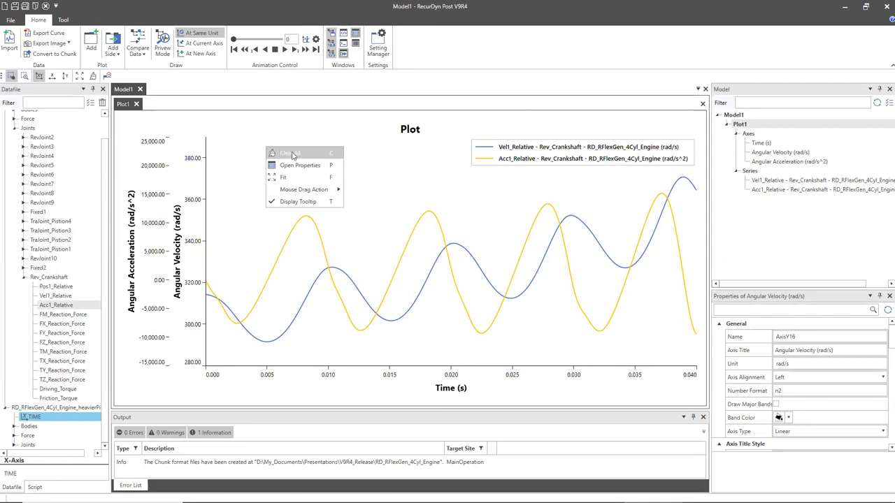
click(298, 155)
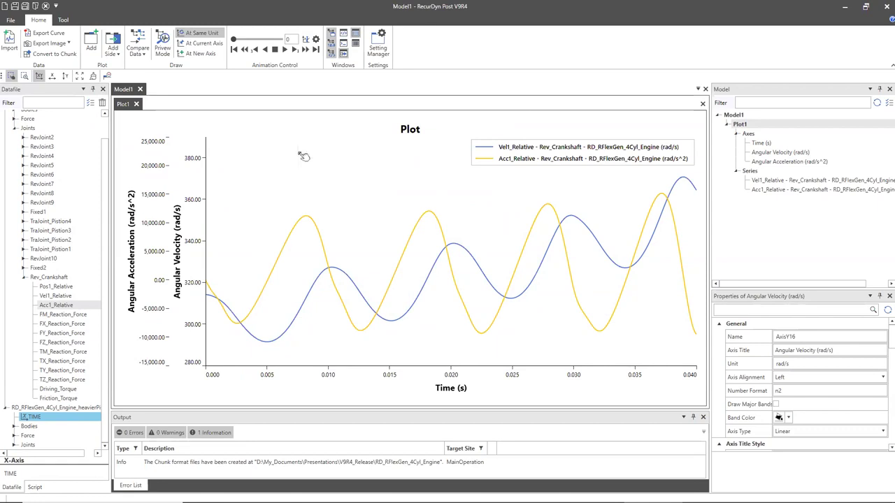
click(484, 278)
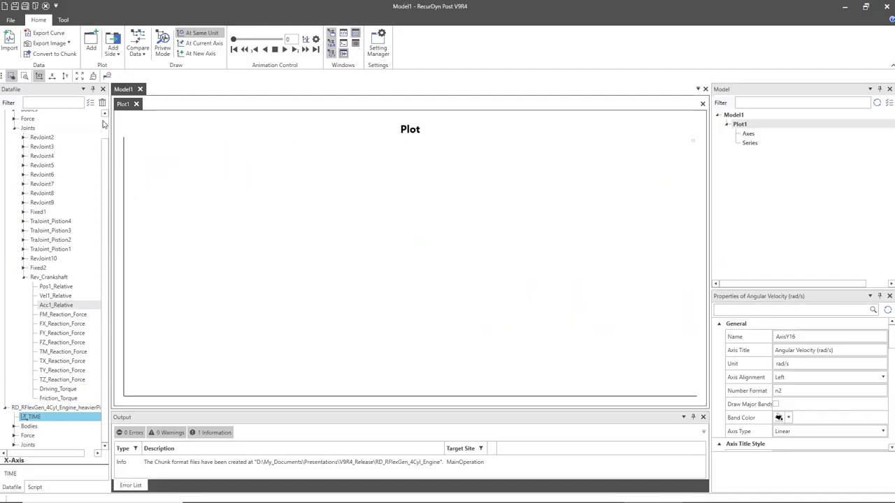
Step: Draw Vel1_Relative of the Rev_Crankshaft joint for both imported engine data files at once with Multi Draw Series
scroll(60, 238, up, 1)
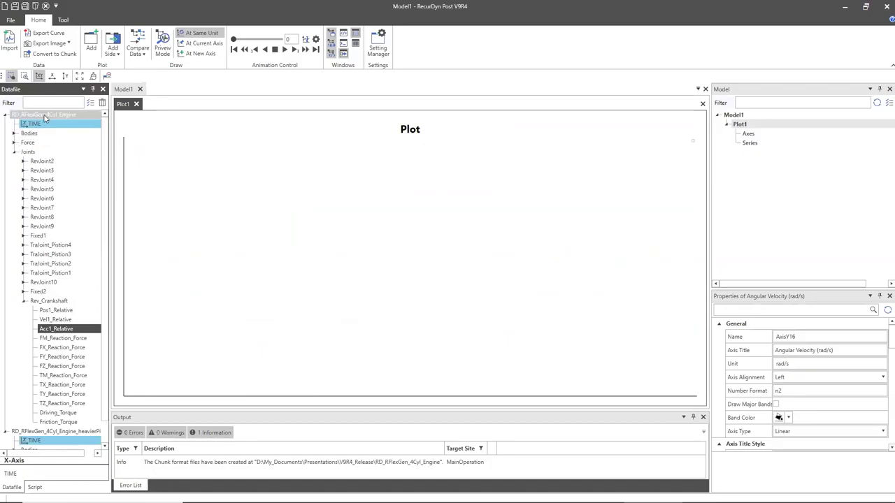
click(4, 115)
click(4, 124)
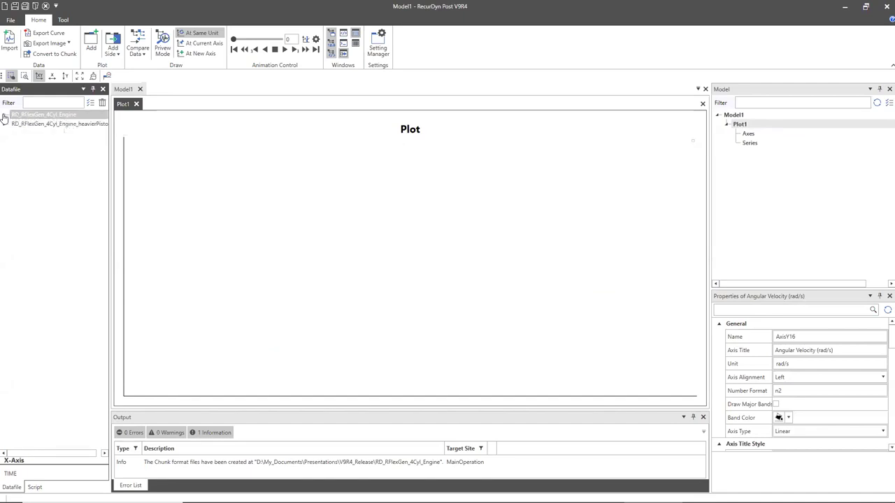
click(4, 116)
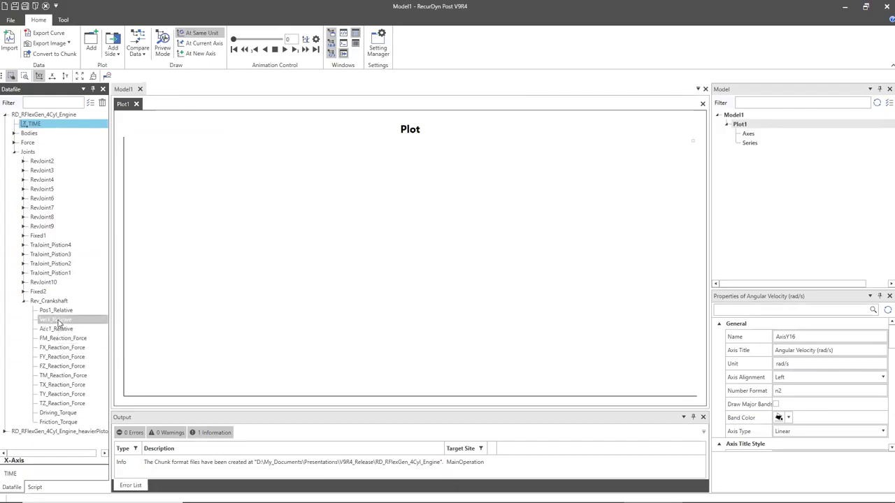
right_click(96, 321)
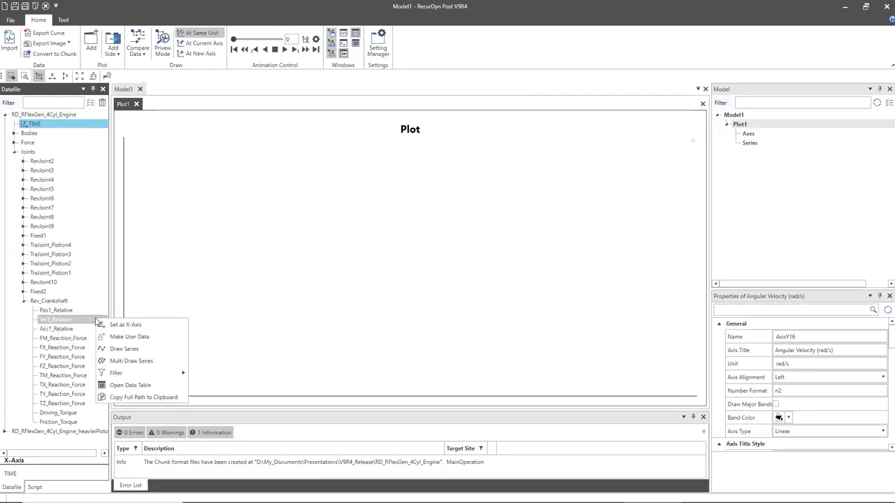
click(132, 365)
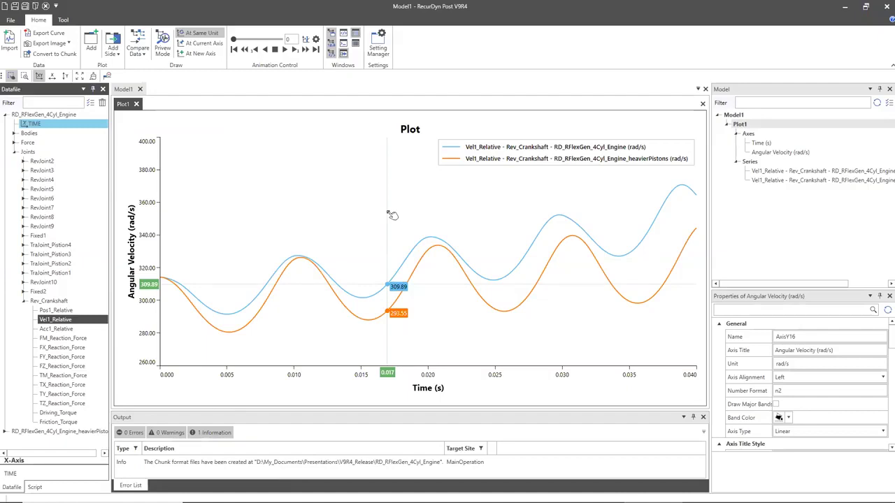
Step: Enable check boxes in the data tree and tick Rev_Crankshaft's Vel1_Relative plus Pos_TY of Piston_2 in the heavierPistons data
click(90, 104)
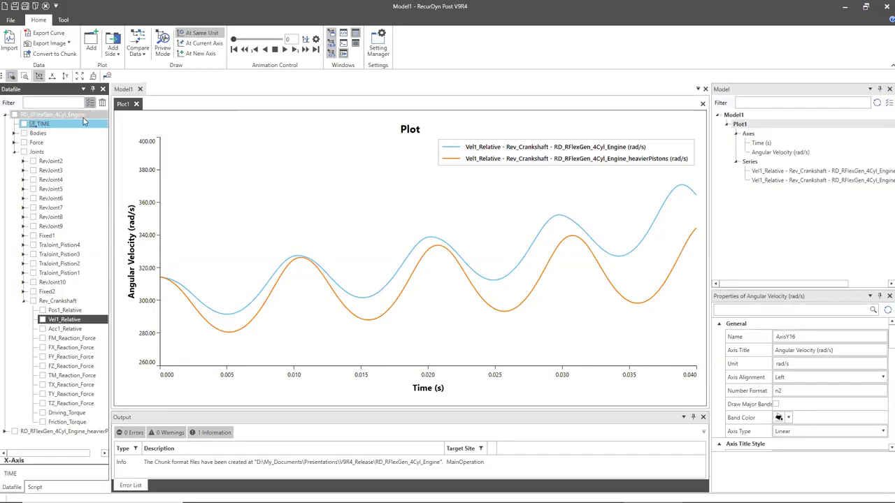
click(13, 124)
click(43, 320)
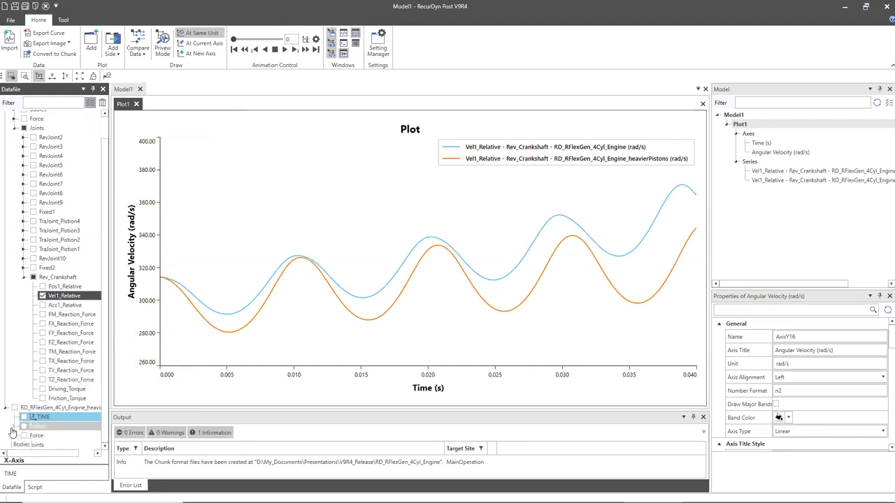
click(15, 426)
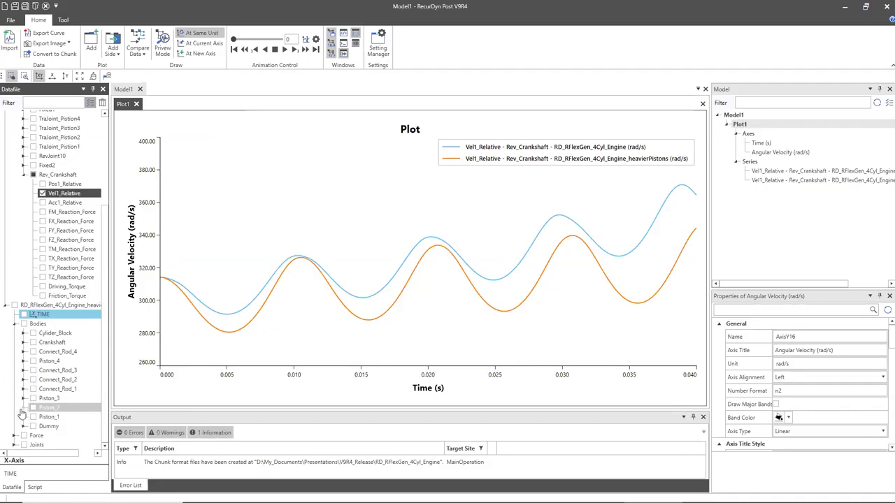
click(23, 408)
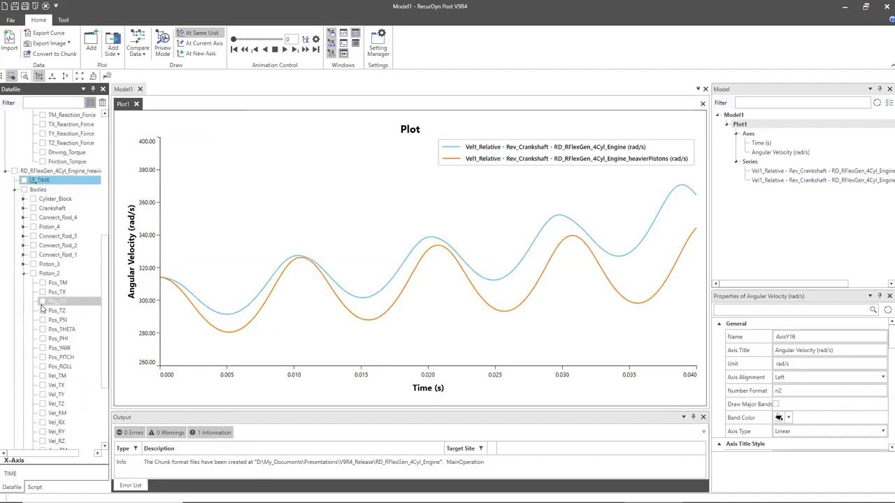
click(43, 301)
Step: Multi-draw the ticked series for both data files and turn the data tree check boxes off
right_click(79, 302)
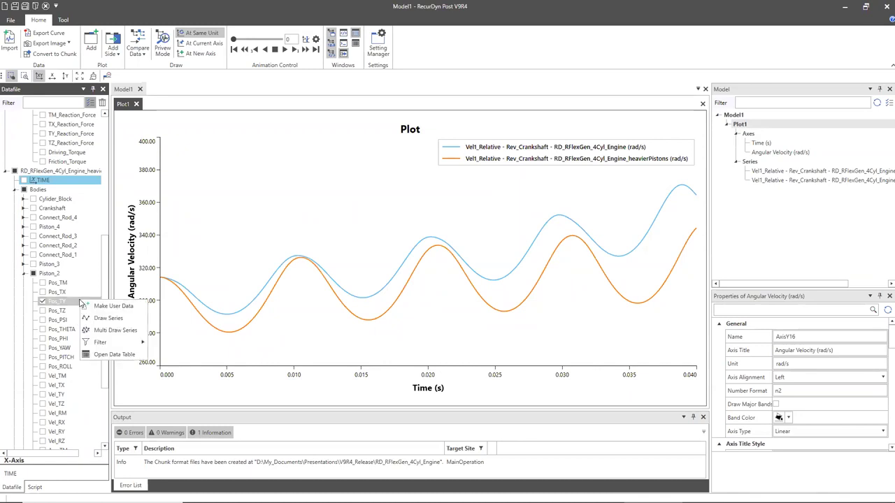
click(110, 331)
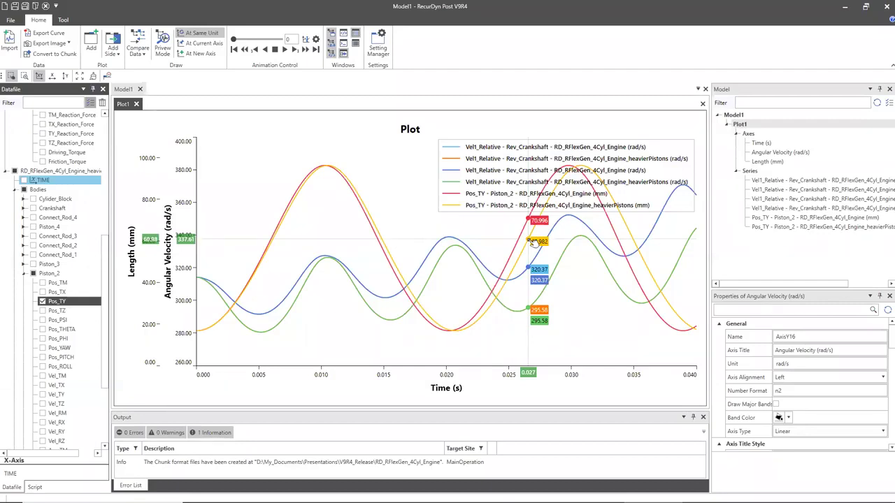
click(90, 105)
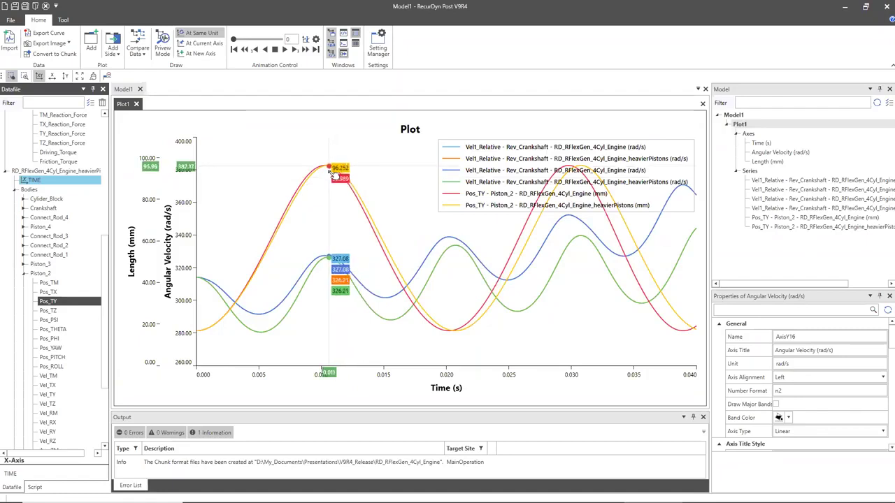
Step: Format the green heavierPistons Vel1_Relative curve with a red line color and a thickness of 1
click(503, 307)
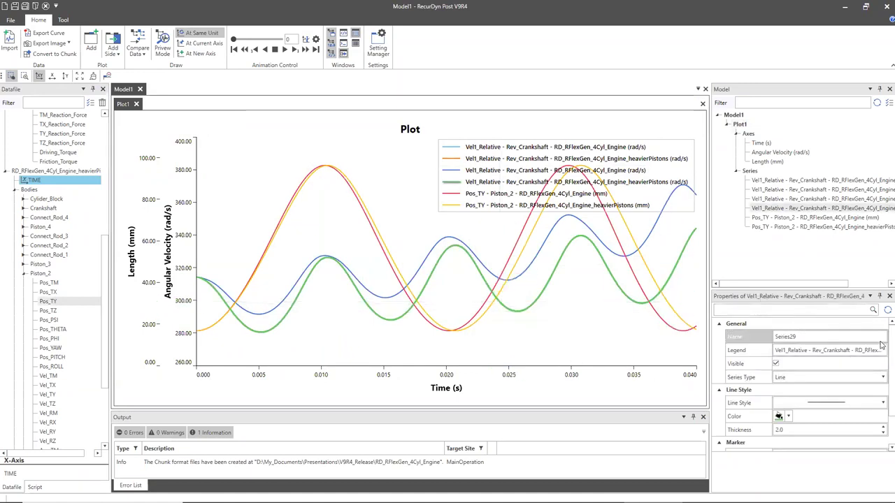
scroll(882, 342, down, 2)
scroll(882, 335, up, 2)
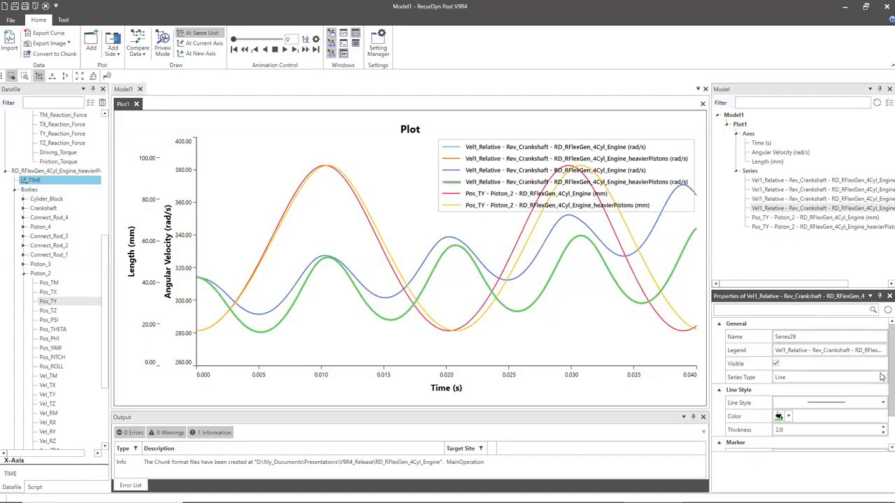
scroll(882, 379, down, 1)
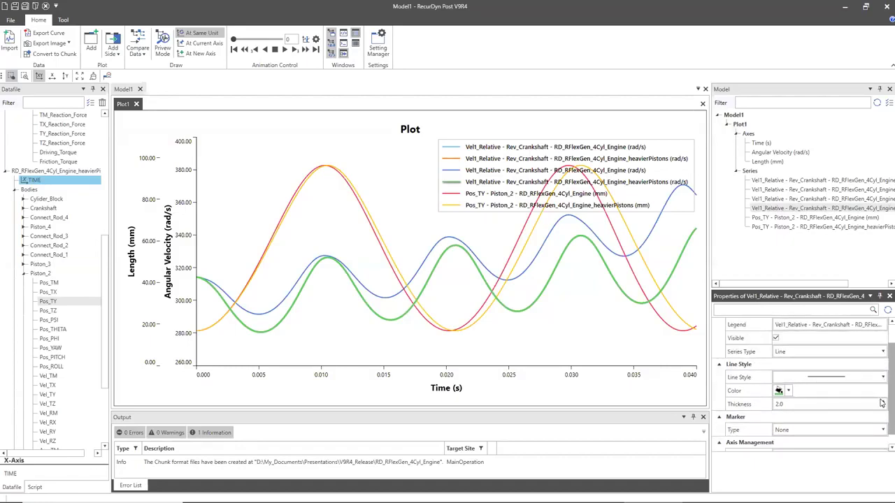
click(788, 391)
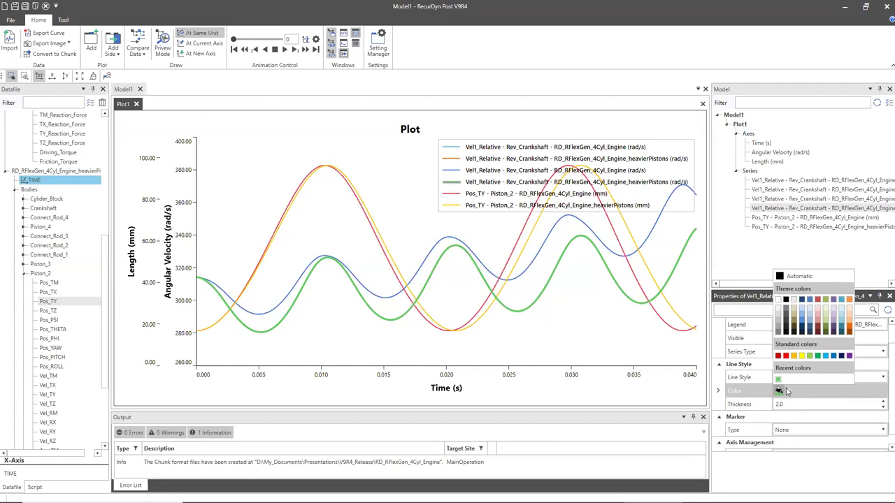
click(786, 355)
click(783, 405)
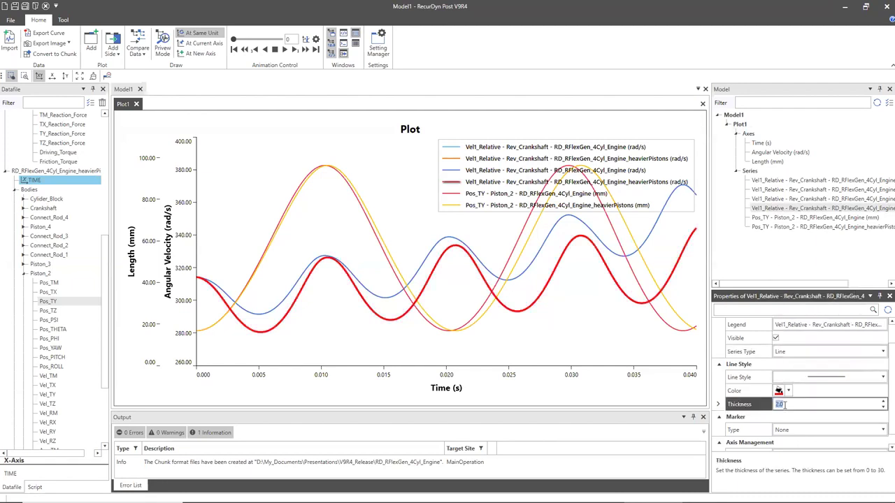
text(1)
key(Return)
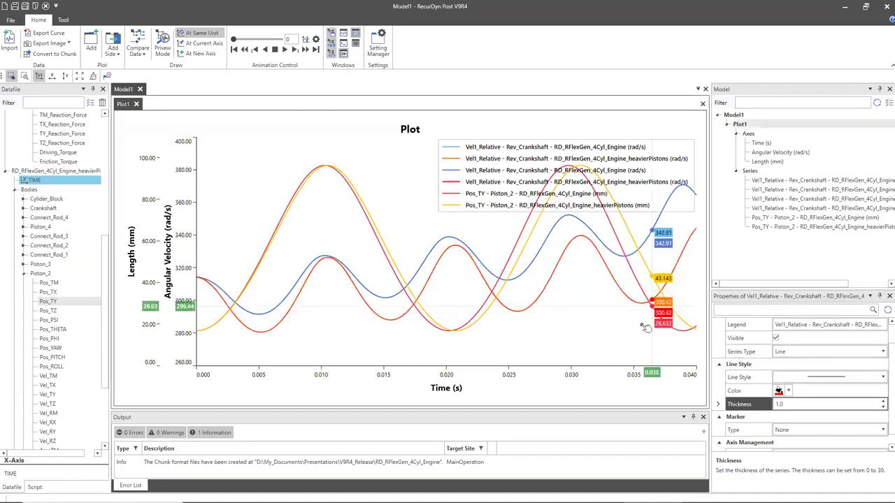
Step: Set the red heavierPistons Vel1_Relative curve's thickness to 5 and its marker type to Square
click(882, 403)
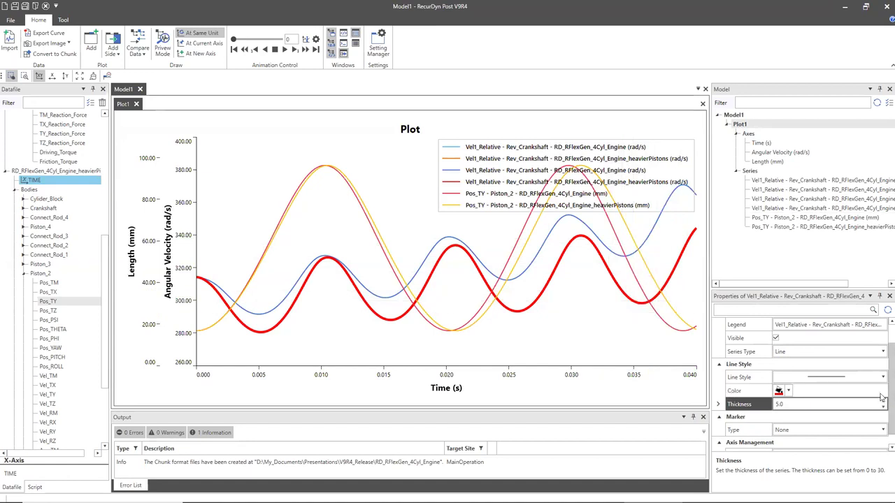
scroll(881, 423, down, 1)
click(882, 418)
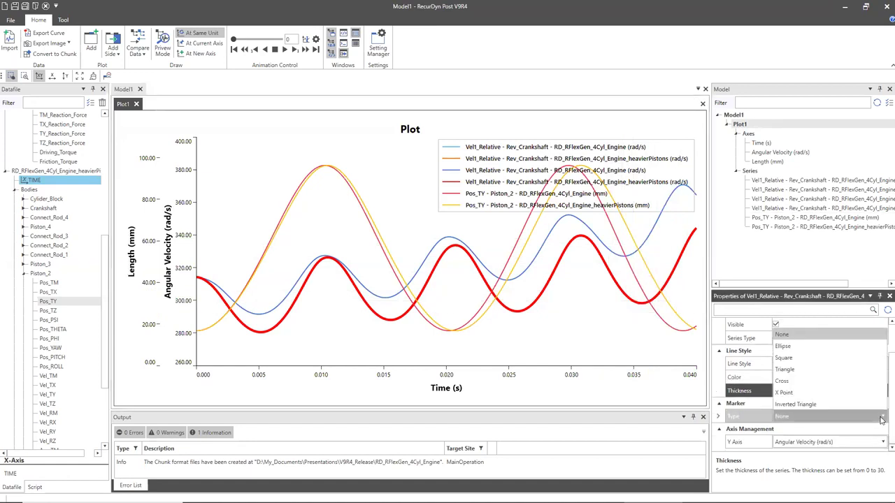
click(852, 361)
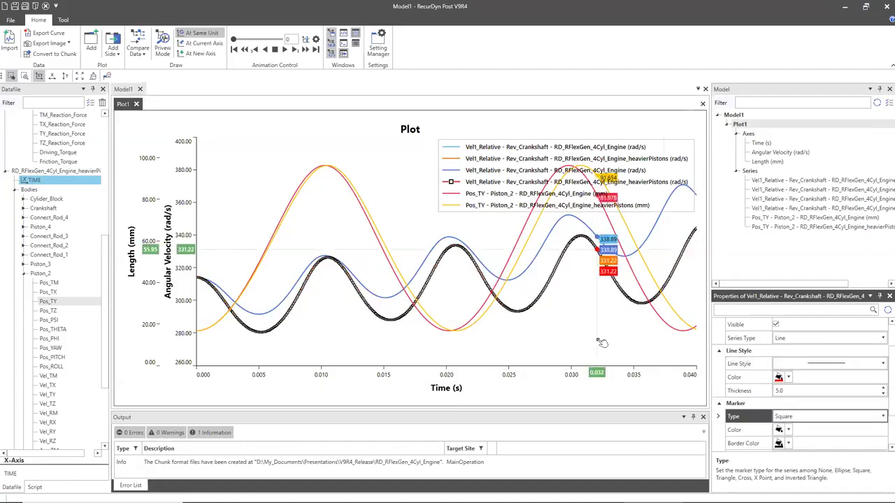
scroll(602, 282, up, 8)
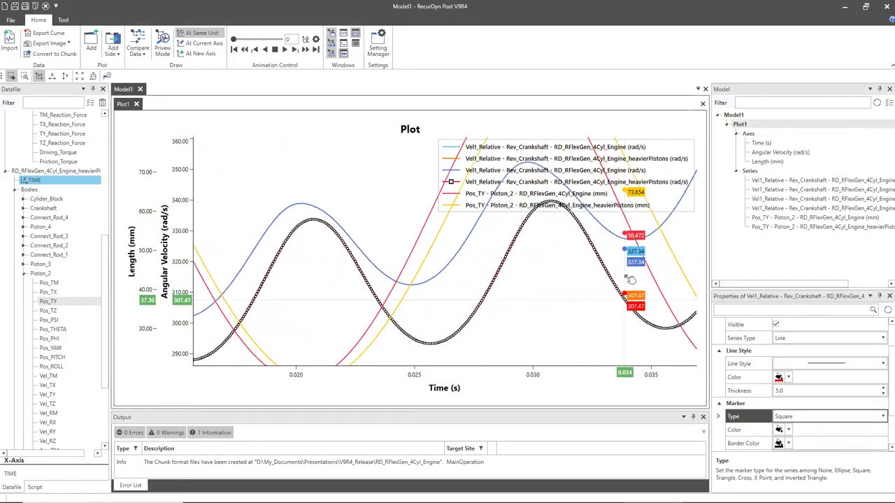
scroll(622, 280, down, 6)
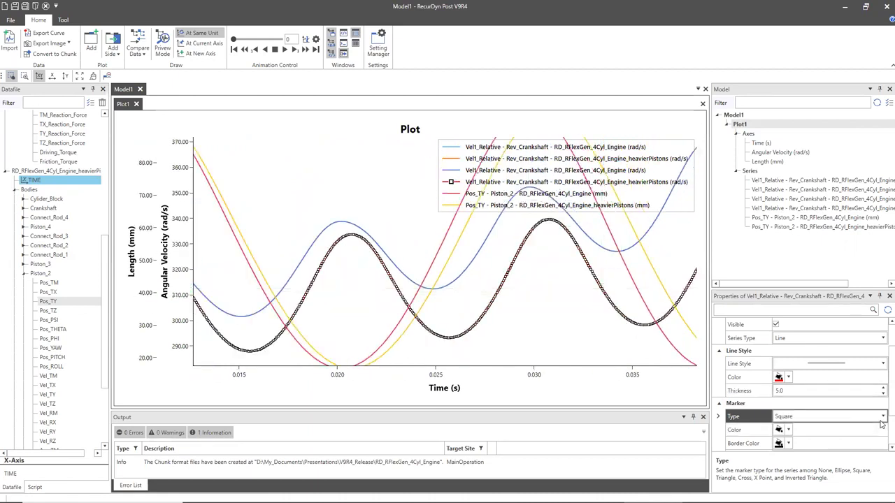
scroll(879, 426, down, 2)
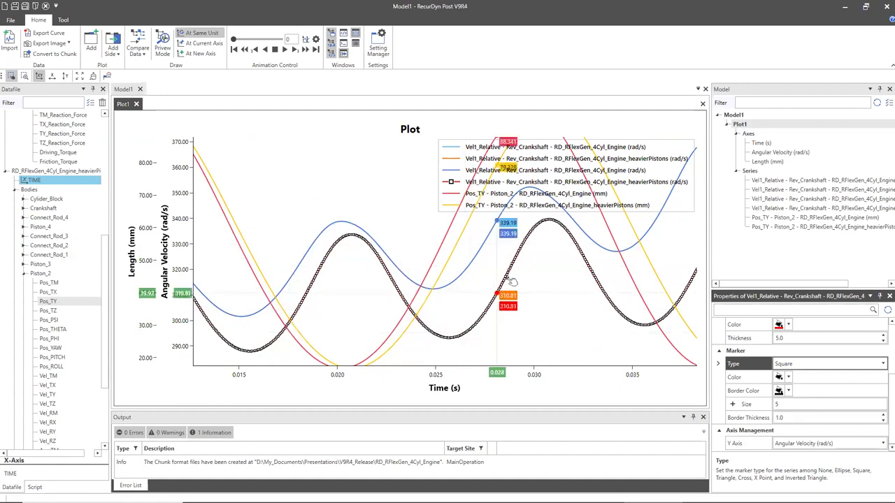
Step: Shorten the Angular Velocity axis's title to "Angular Velocity" by removing the unit text
click(166, 234)
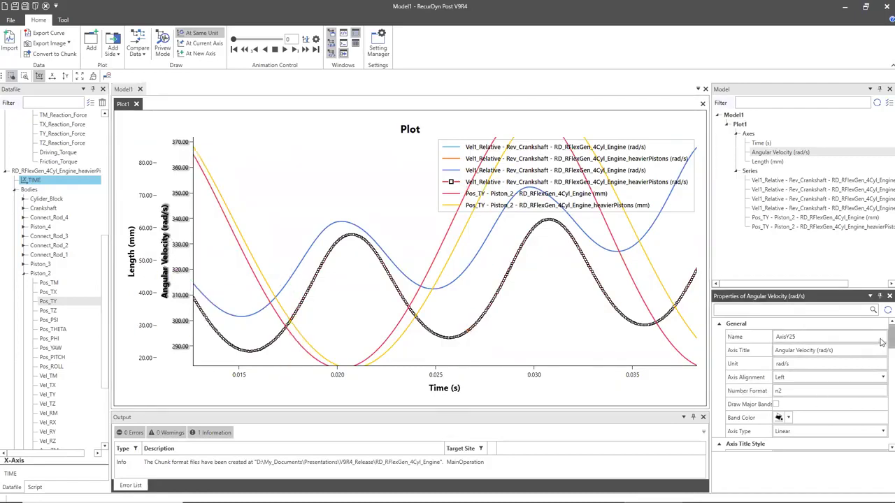
click(803, 336)
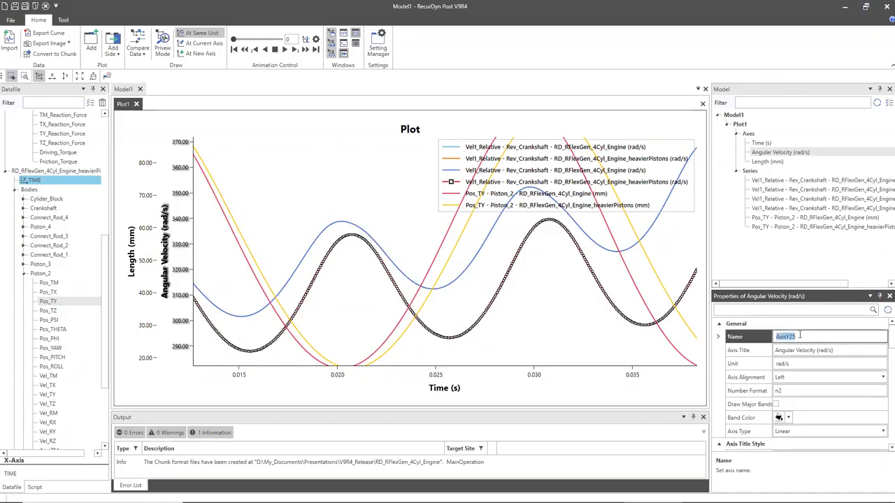
click(825, 350)
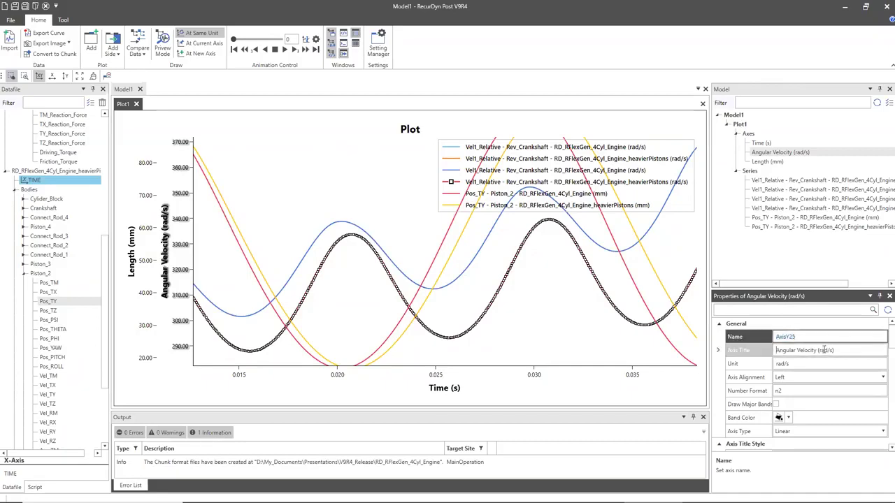
click(789, 351)
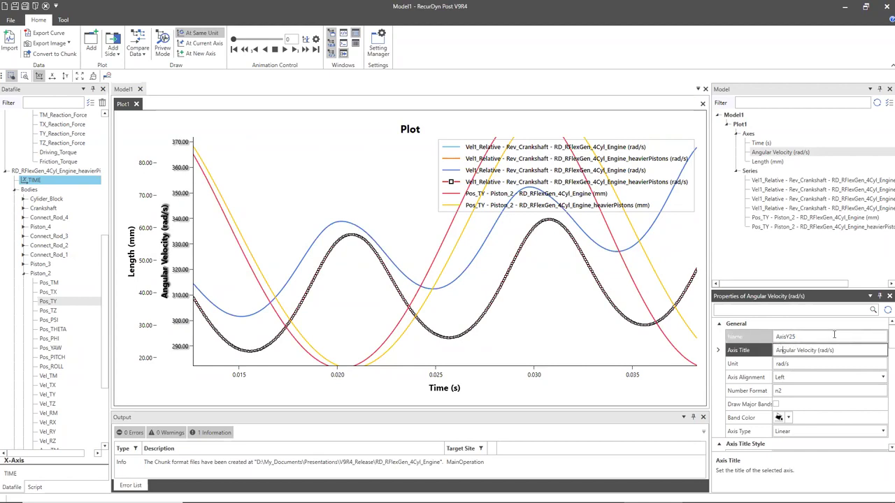
key(BackSpace)
key(BackSpace)
key(BackSpace)
key(BackSpace)
key(Return)
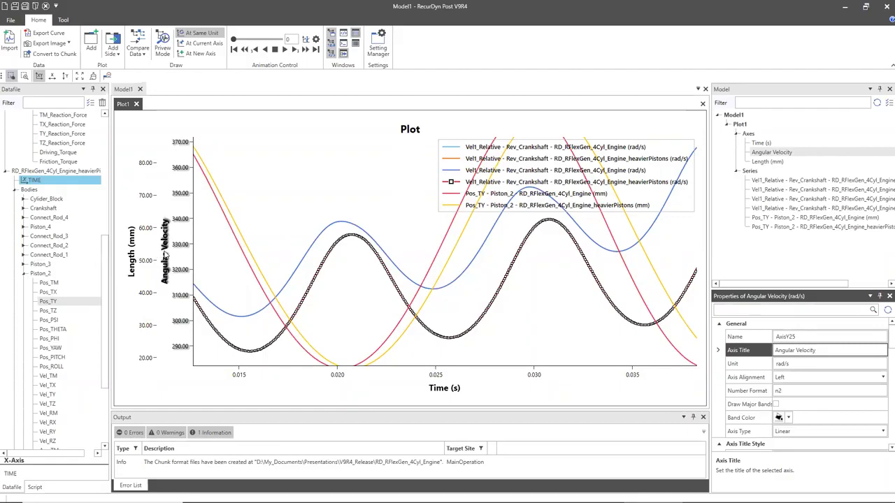
Step: Examine the Angular Velocity axis's unit, alignment choices and Draw Major Bands option
click(795, 364)
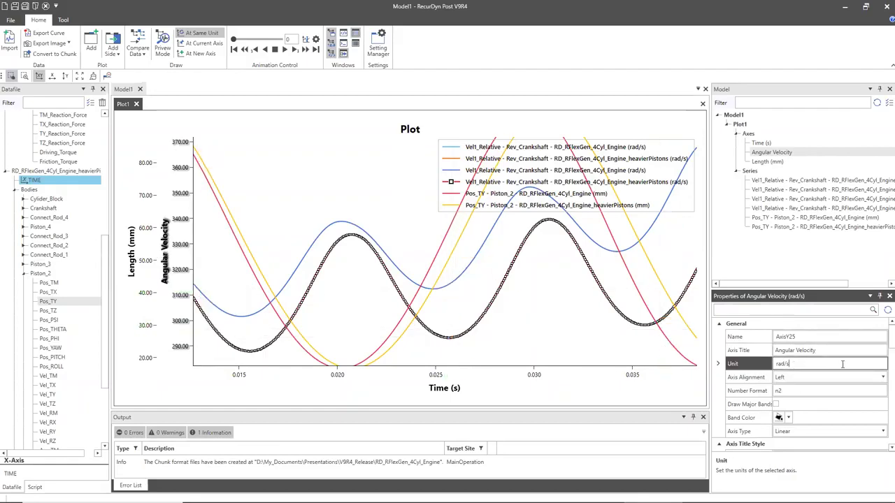
click(796, 378)
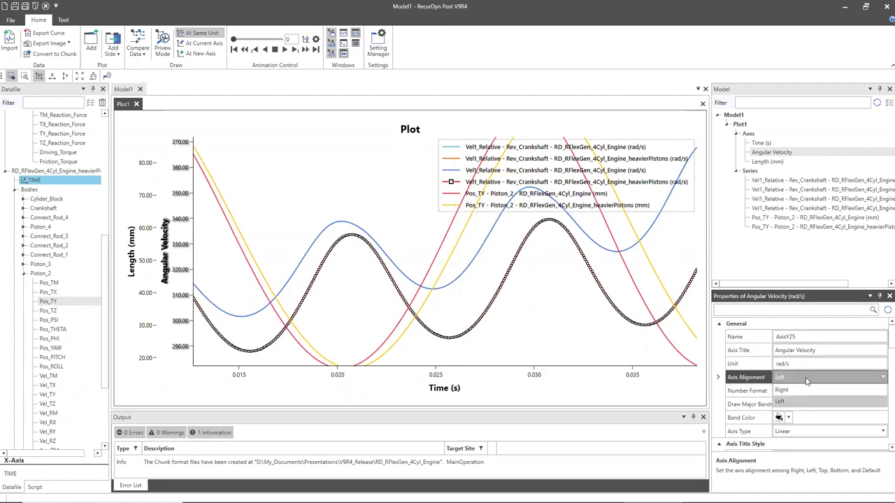
click(809, 378)
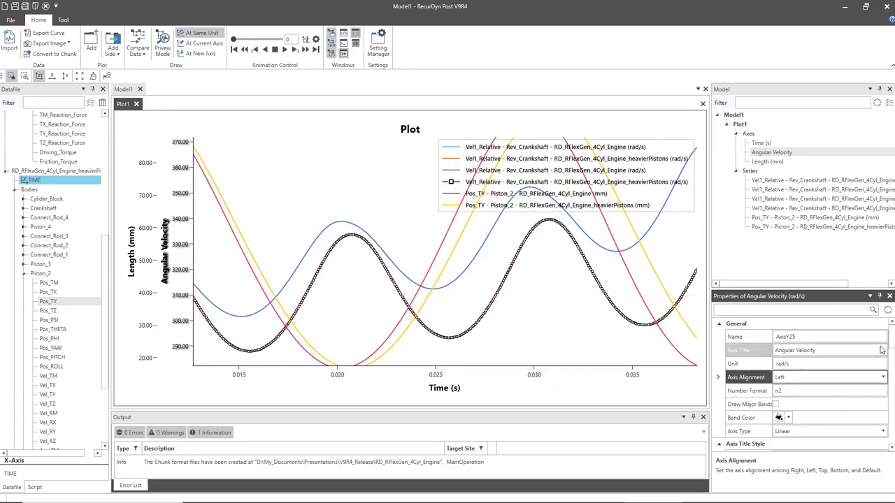
drag(891, 336, 891, 339)
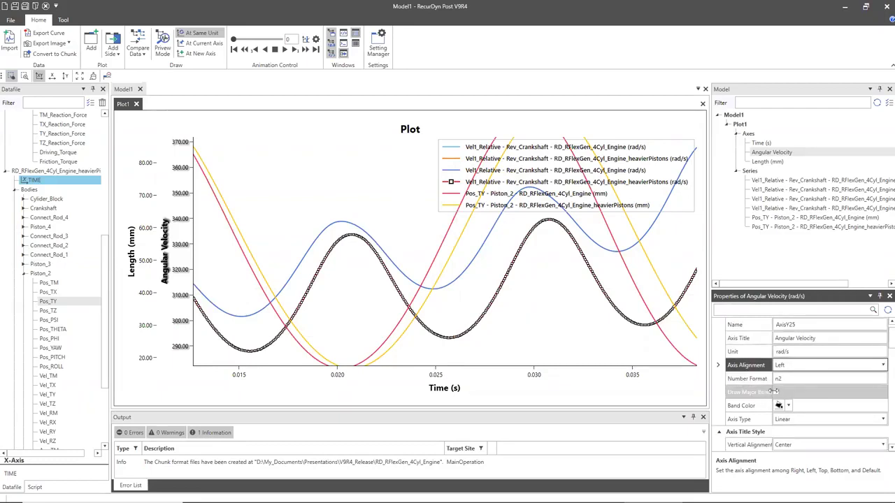
click(776, 393)
click(776, 393)
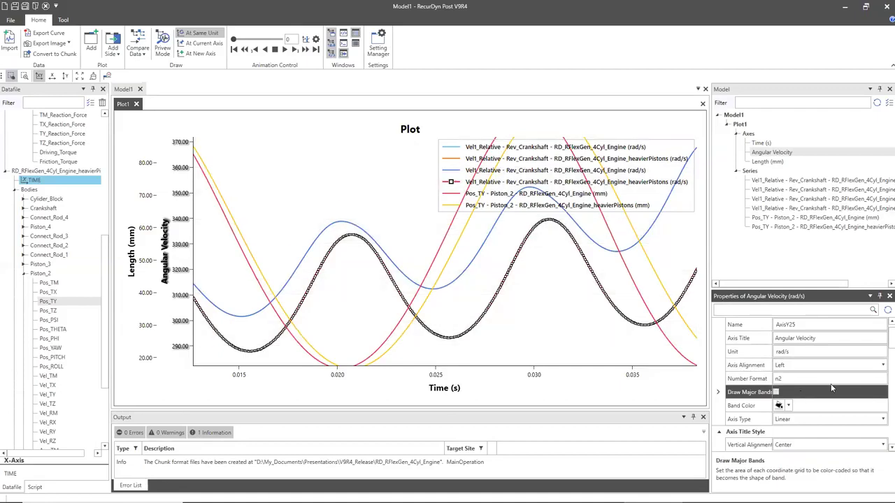
Step: Turn on major gridlines for the Angular Velocity axis
scroll(882, 353, down, 1)
scroll(882, 357, down, 7)
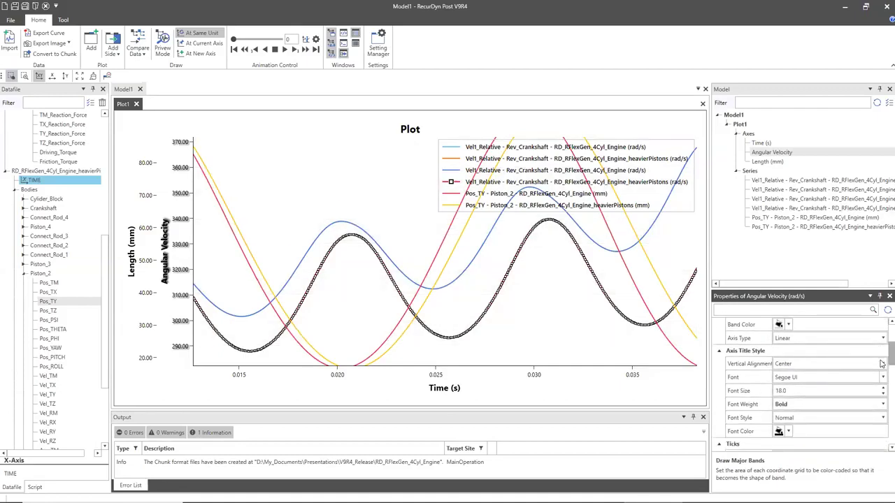
scroll(883, 381, down, 3)
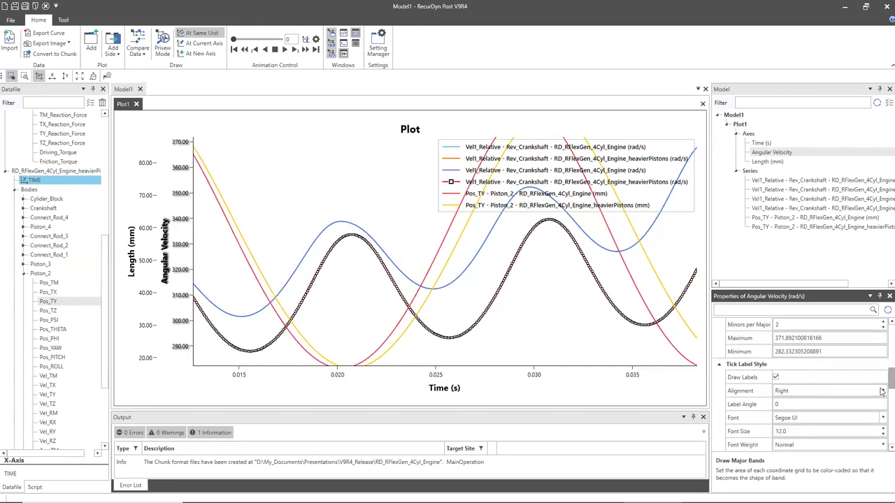
scroll(882, 393, down, 5)
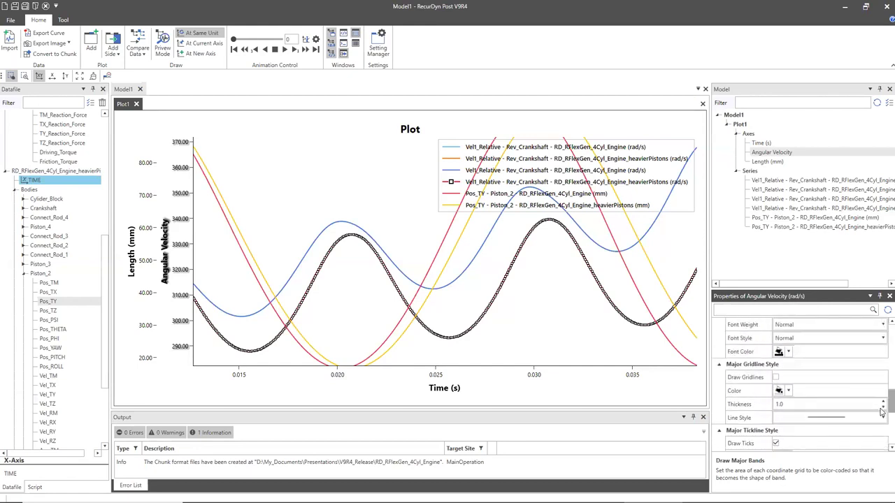
click(776, 378)
click(775, 378)
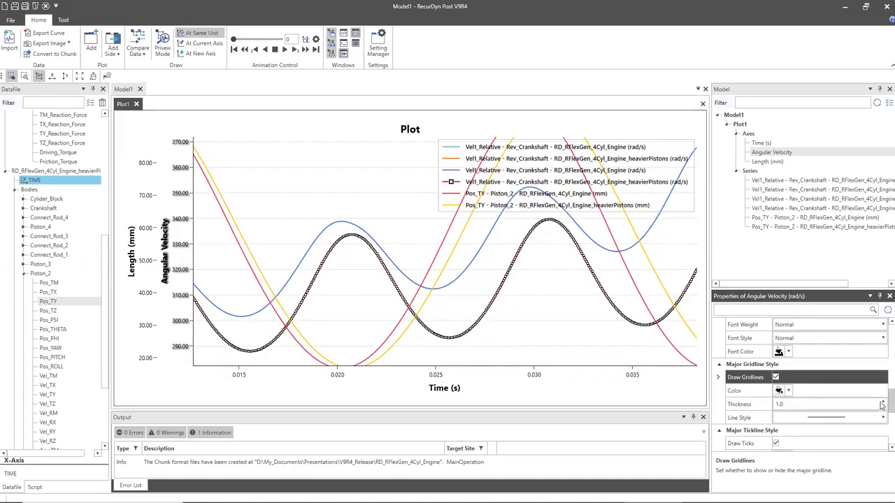
scroll(882, 404, down, 5)
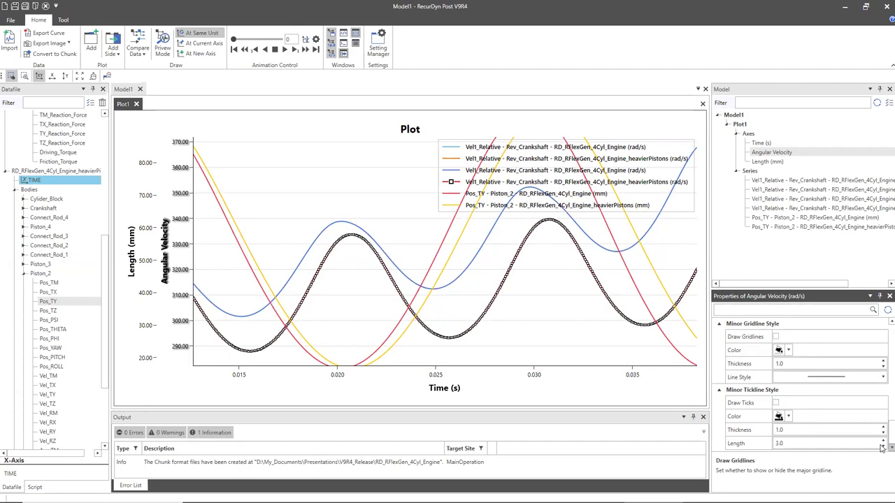
click(316, 199)
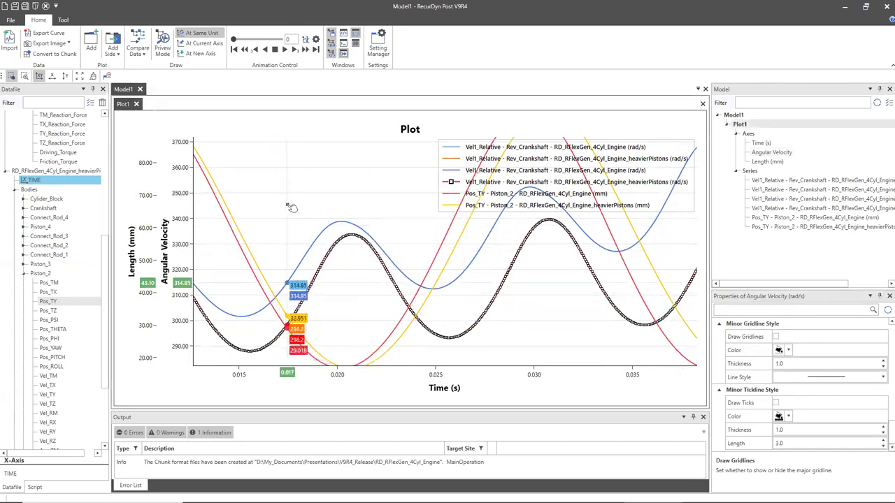
Step: Export the yellow heavierPistons Pos_TY curve of Piston_2 as a CSV file named "curve" in the V9R4_Release folder
click(228, 202)
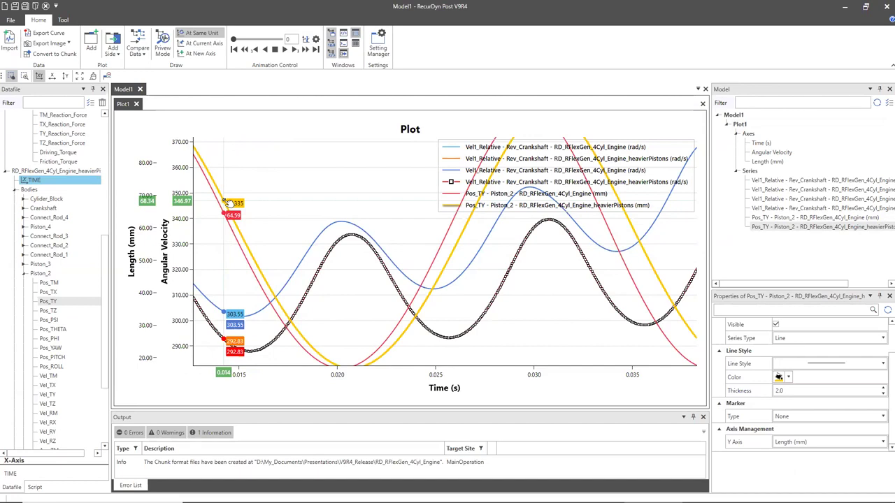
click(39, 34)
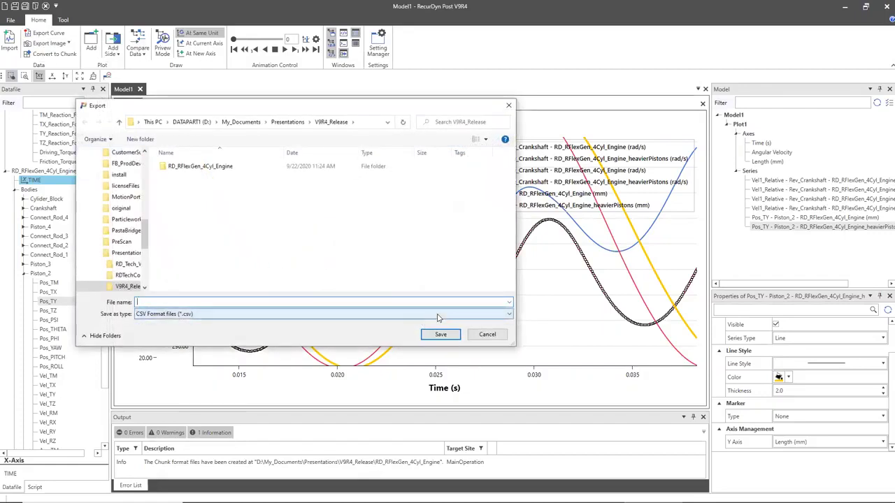
text(curve)
key(Return)
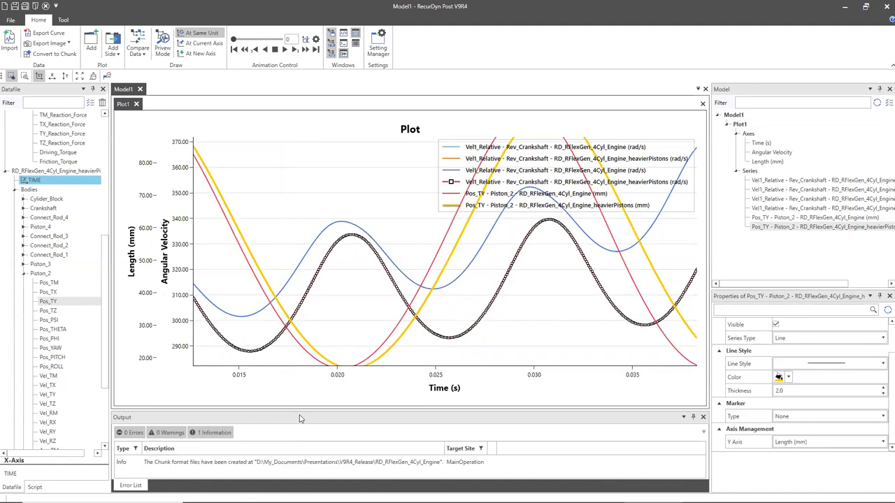
Step: Box-select all the curves in the plot and clear the selection
mouse_move(254, 271)
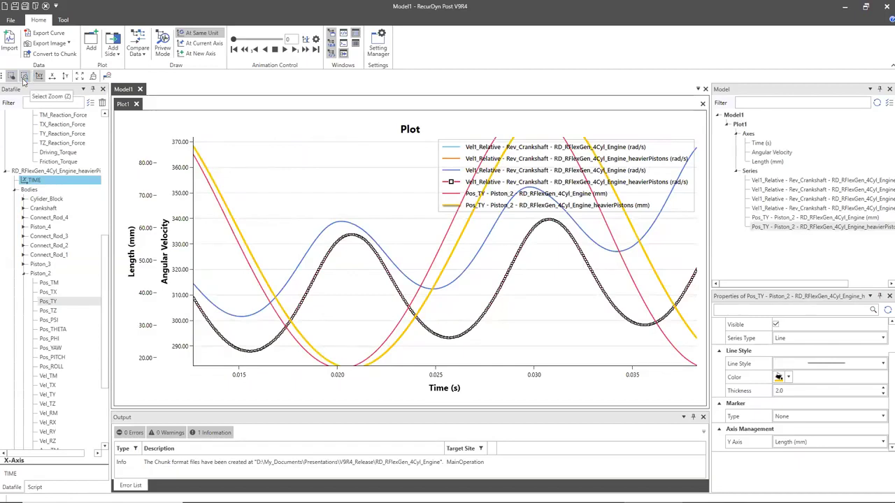
click(259, 202)
drag(270, 231, 297, 357)
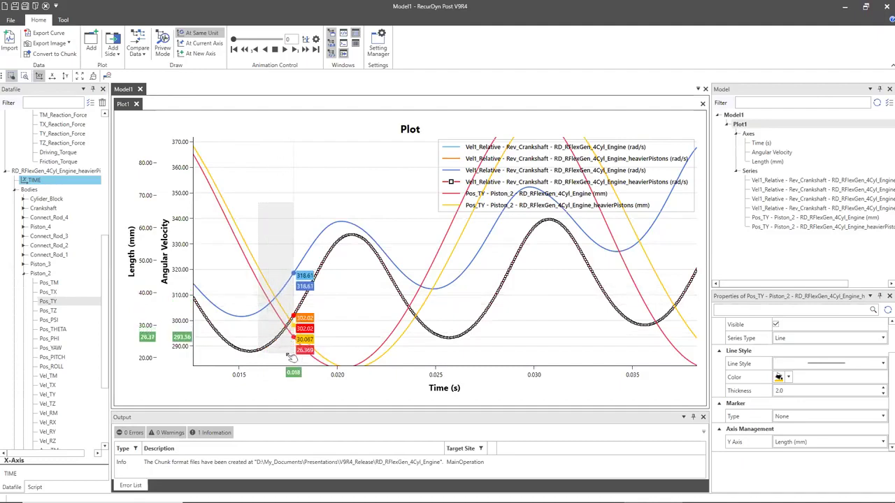
drag(430, 236, 437, 236)
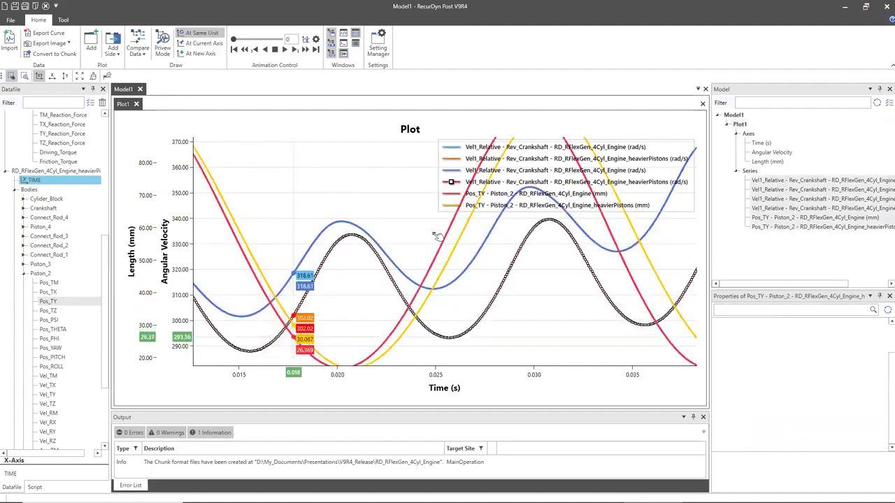
click(437, 236)
drag(271, 311, 293, 363)
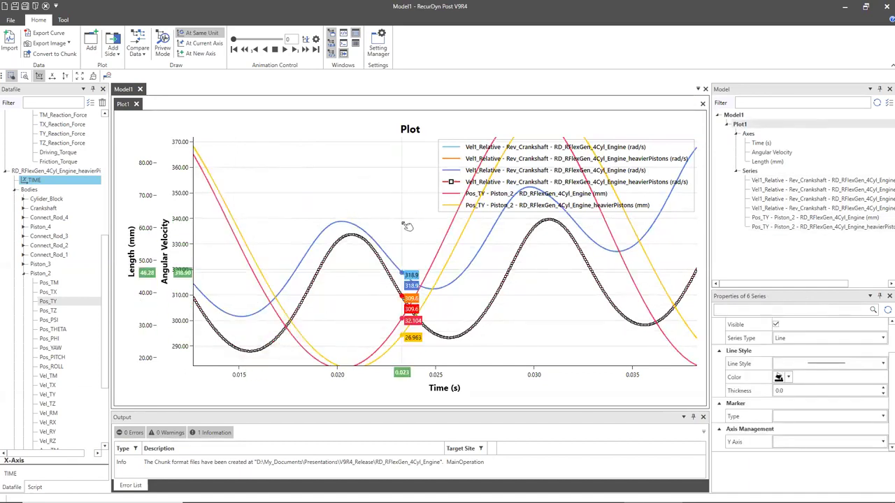
Step: Select the blue Vel1_Relative curve and both Pos_TY curves together and export them as a CSV file named "multiCurve"
click(365, 232)
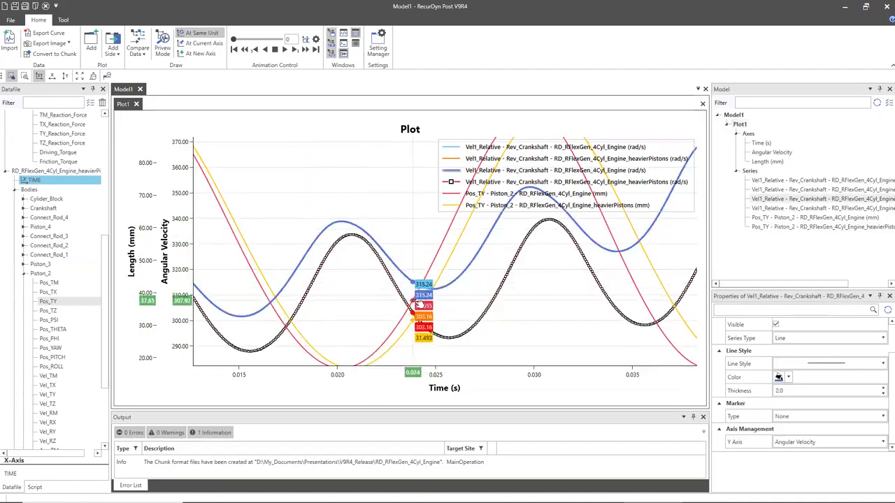
click(417, 303)
ctrl+click(424, 308)
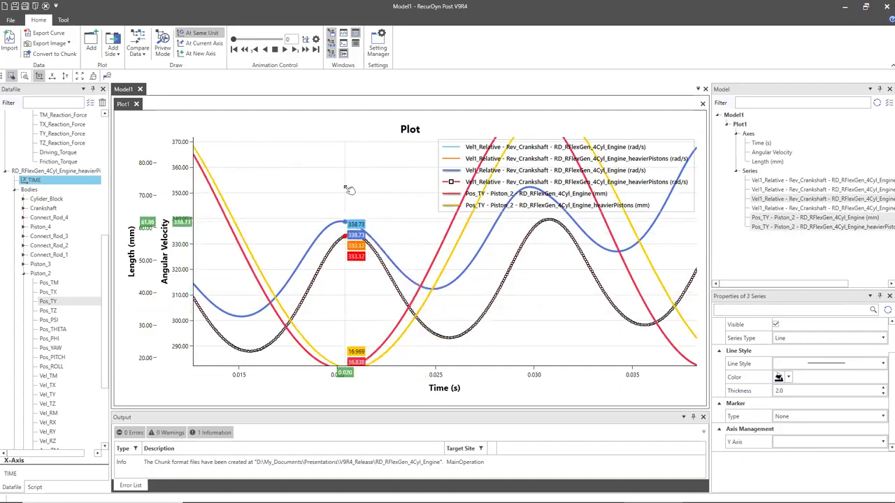
click(49, 33)
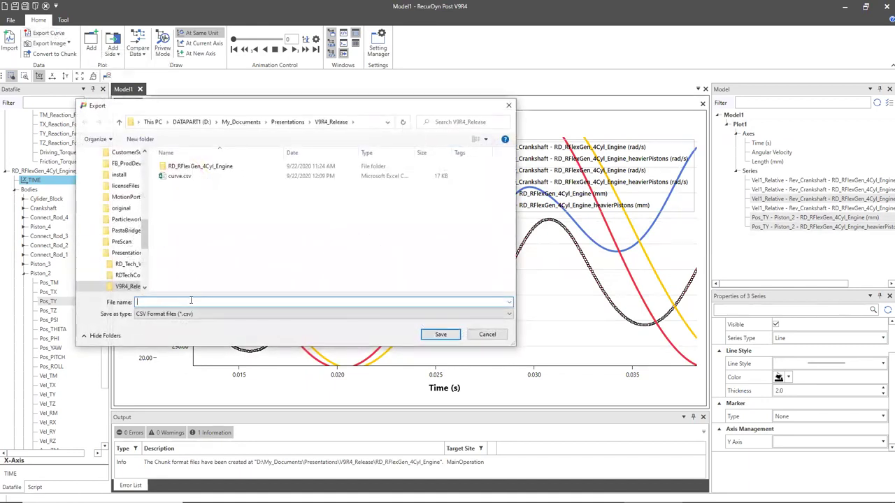
text(mul)
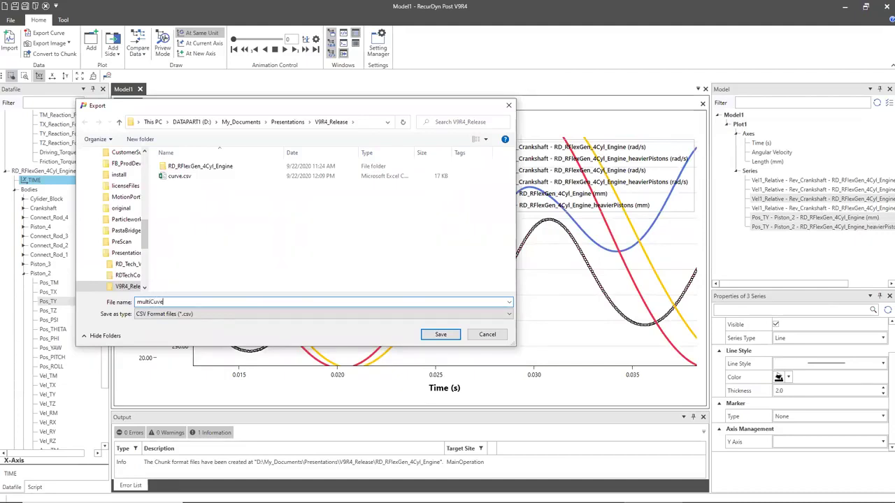
text(tiCurve)
key(Return)
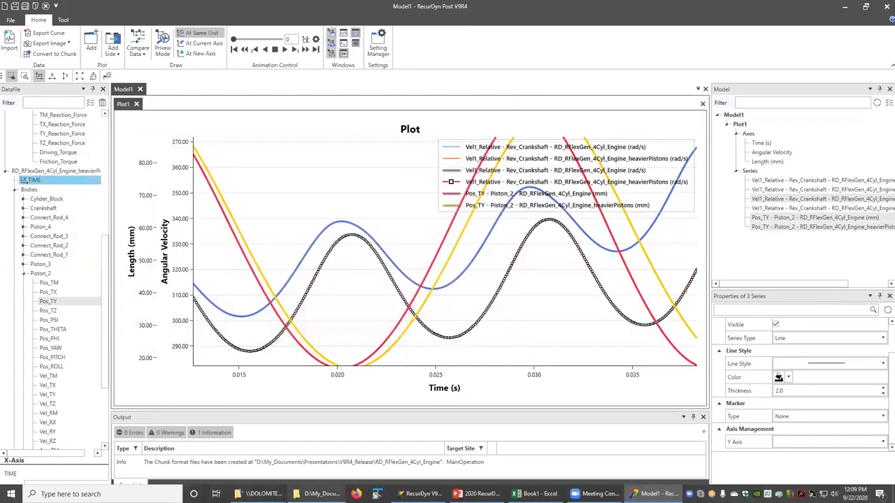
Step: Switch to File Explorer and preview the exported multiCurve.csv in the V9R4_Release folder
click(318, 493)
click(210, 109)
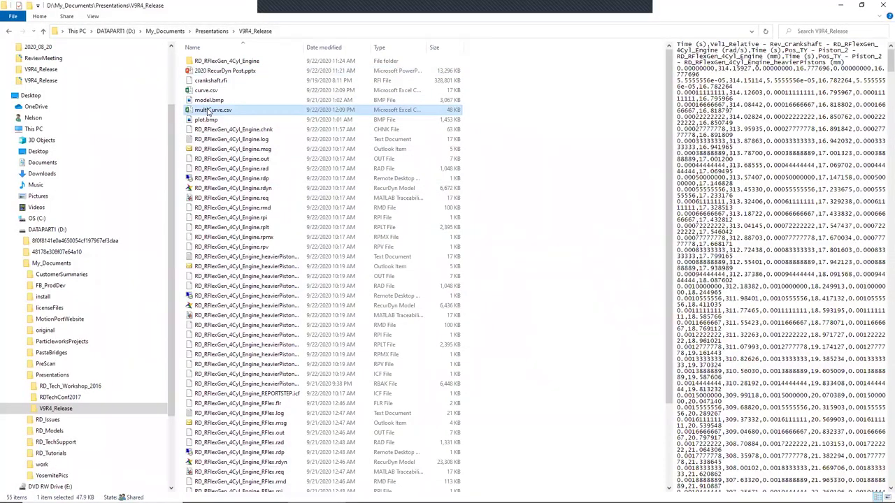
Step: Open multiCurve.csv in Excel to examine the exported columns, close it and switch back to RecurDyn Post
double_click(206, 111)
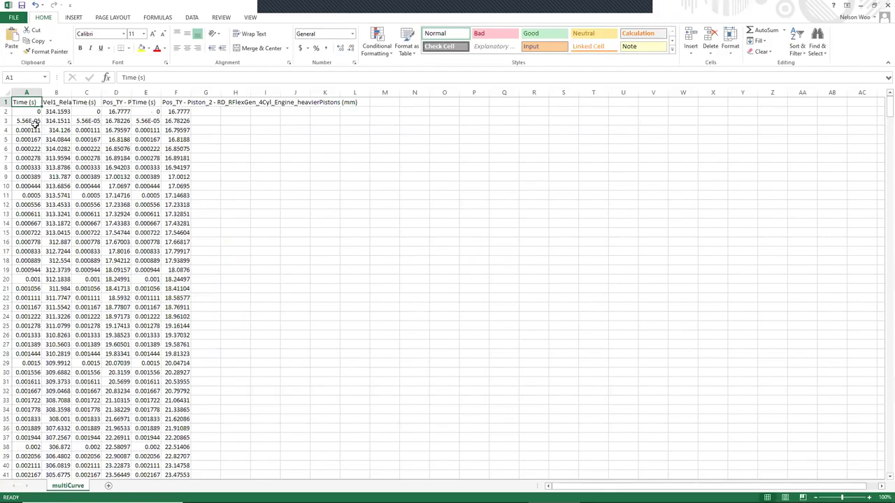
click(862, 6)
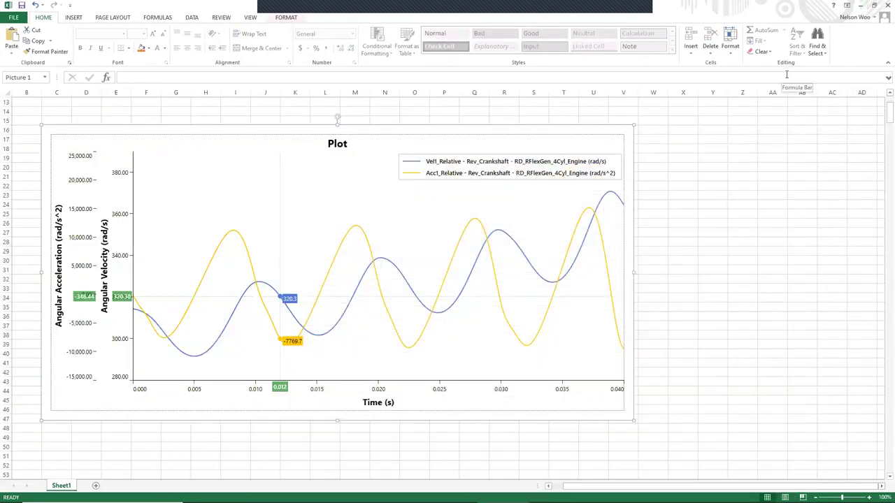
mouse_move(748, 501)
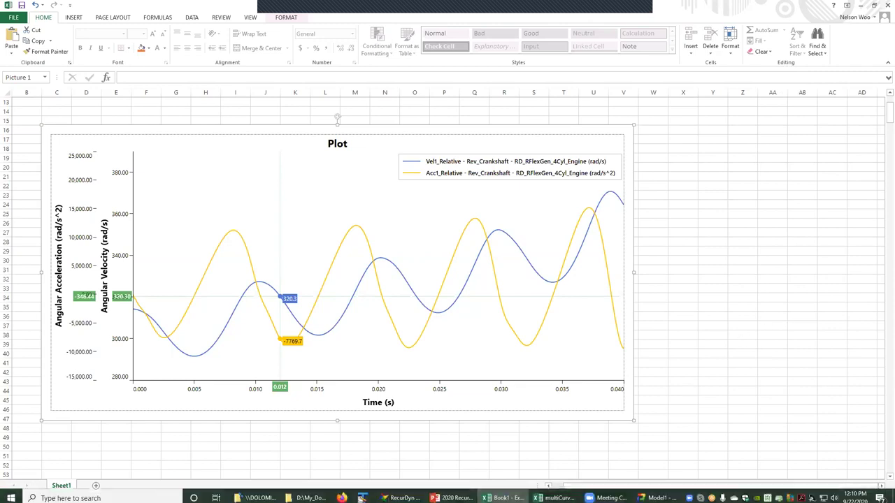
click(657, 494)
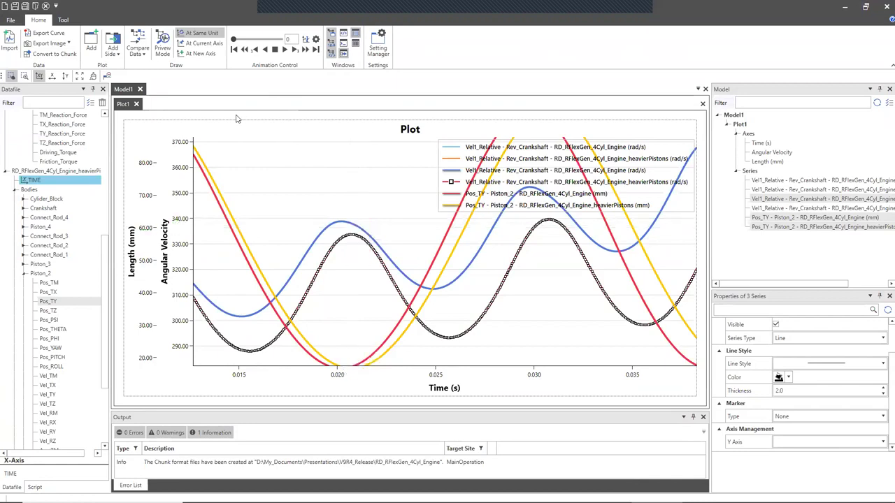
Step: Add an empty plot to the right of Plot1 and another empty plot beneath that new one
click(112, 50)
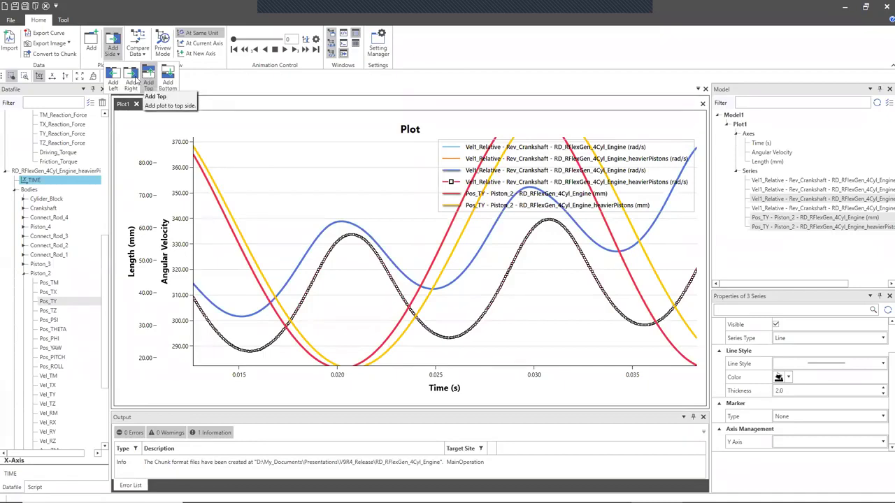
click(132, 81)
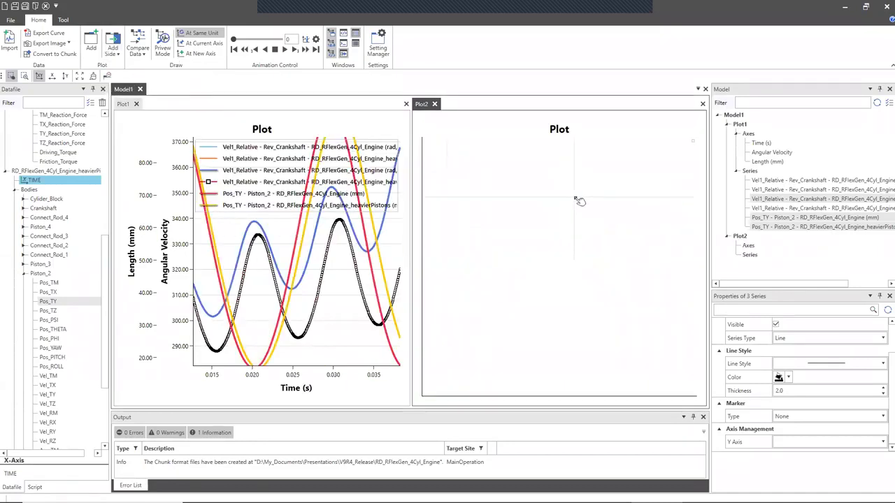
click(569, 194)
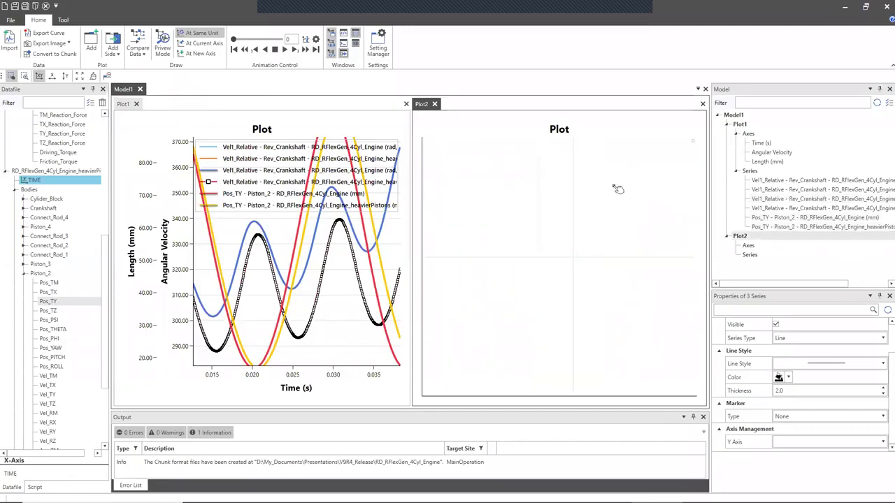
click(118, 59)
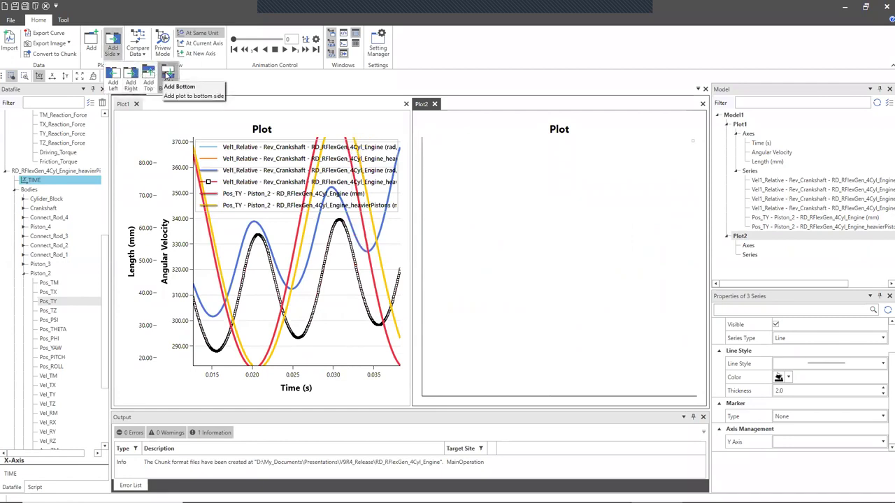
click(166, 75)
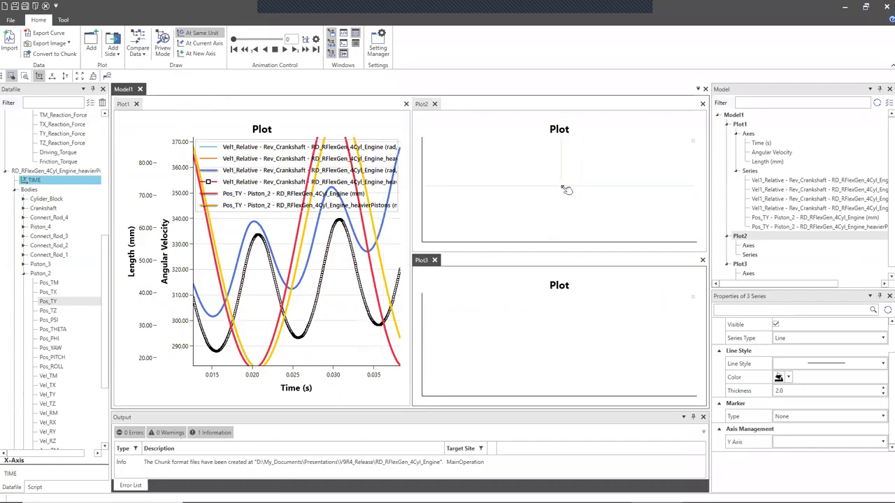
Step: Add an empty plot beneath Plot1 to complete a two-by-two plot layout
click(291, 307)
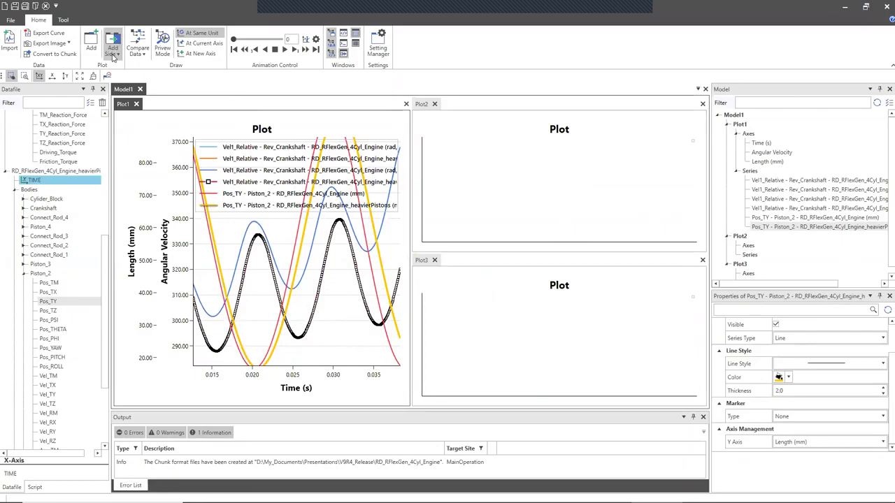
click(113, 55)
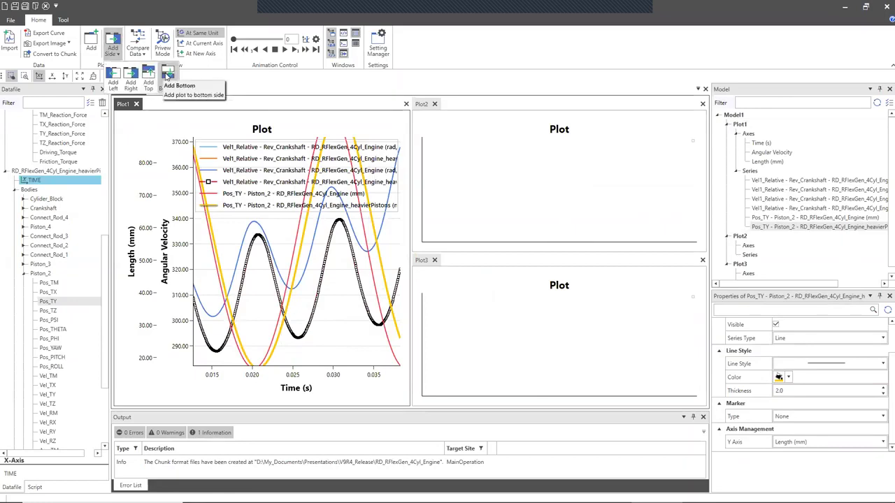
click(167, 76)
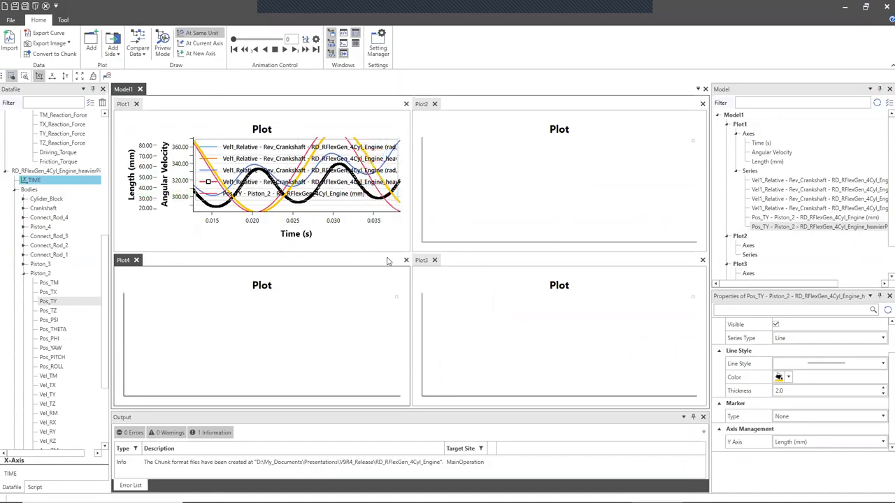
Step: Hide the title tabs of the four plots, show them again, and hide them once more
click(107, 77)
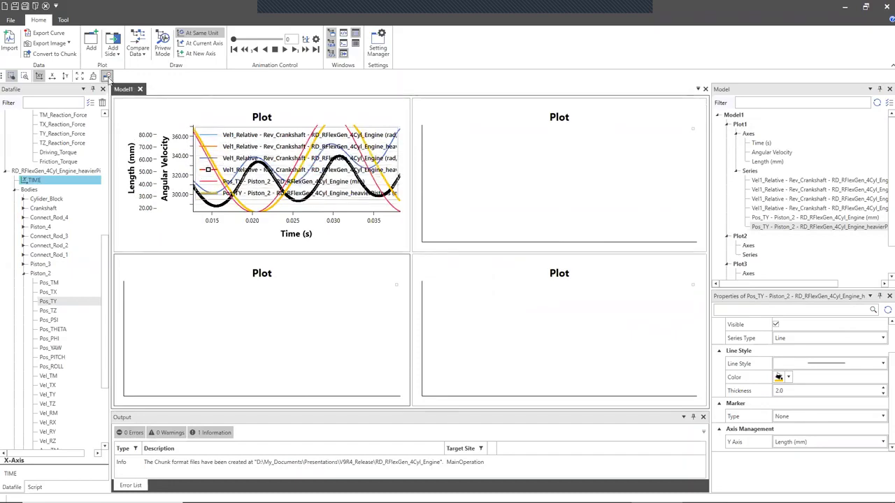
click(107, 77)
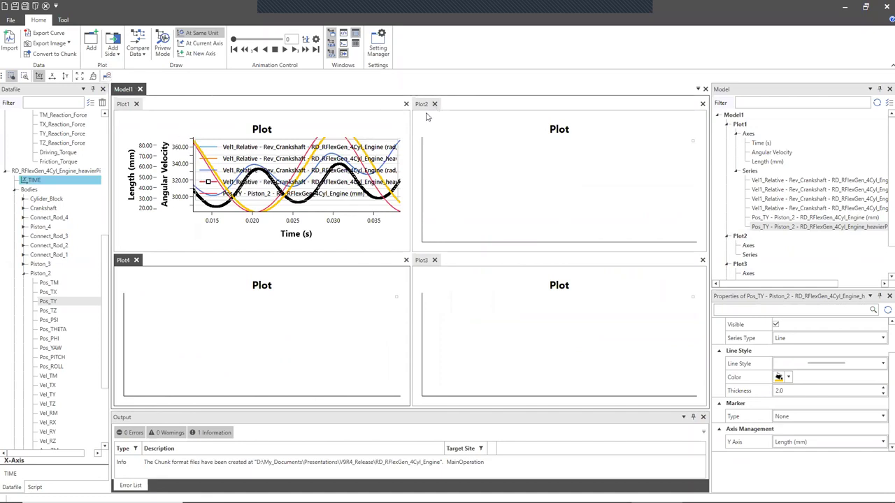
click(107, 76)
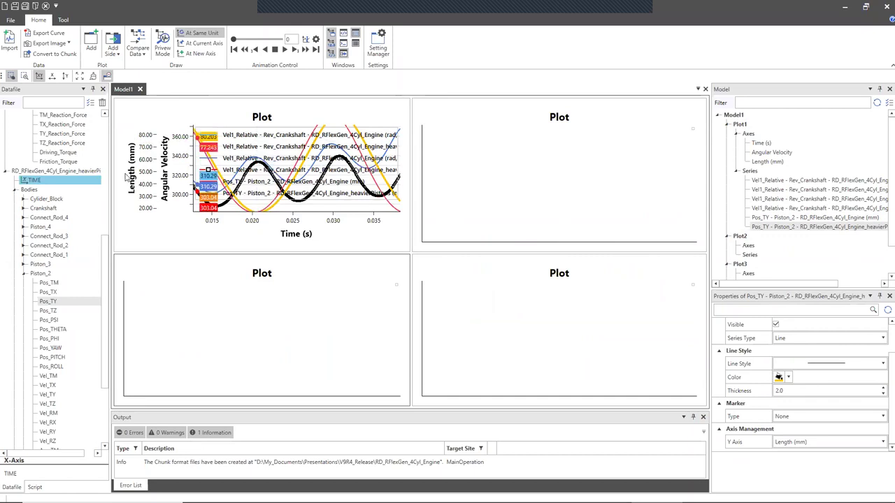
drag(103, 248, 104, 124)
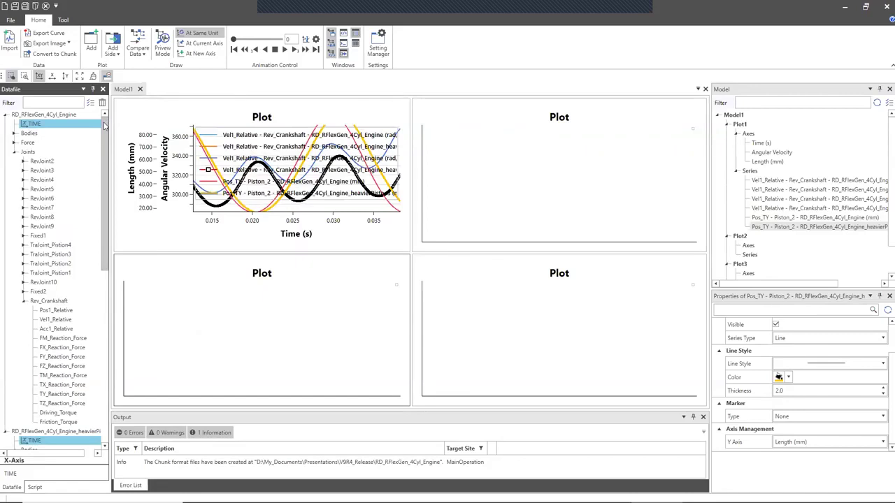
click(145, 109)
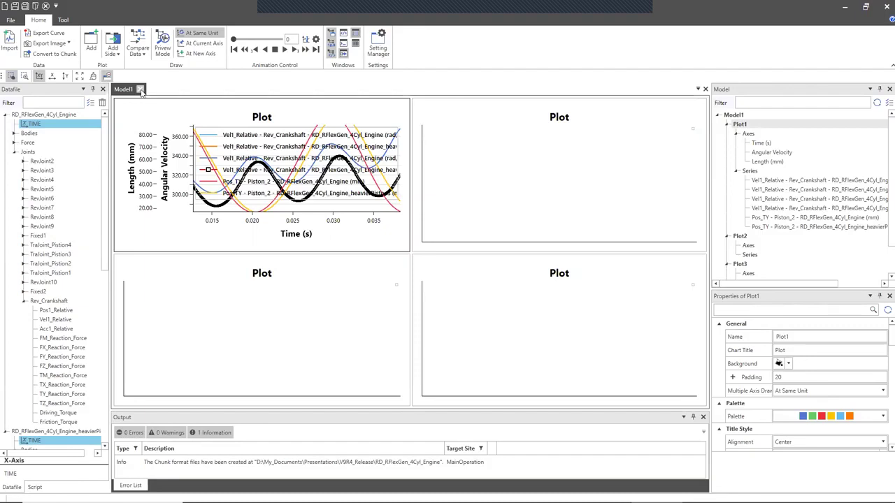
click(140, 91)
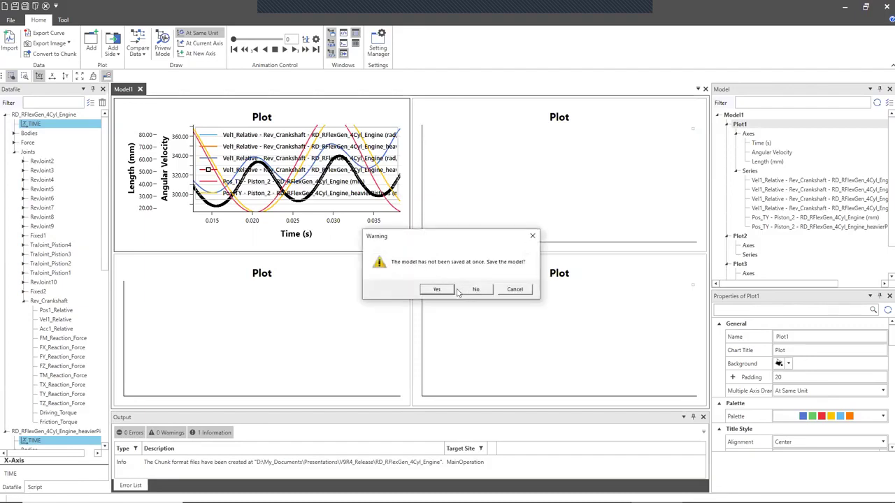
click(449, 293)
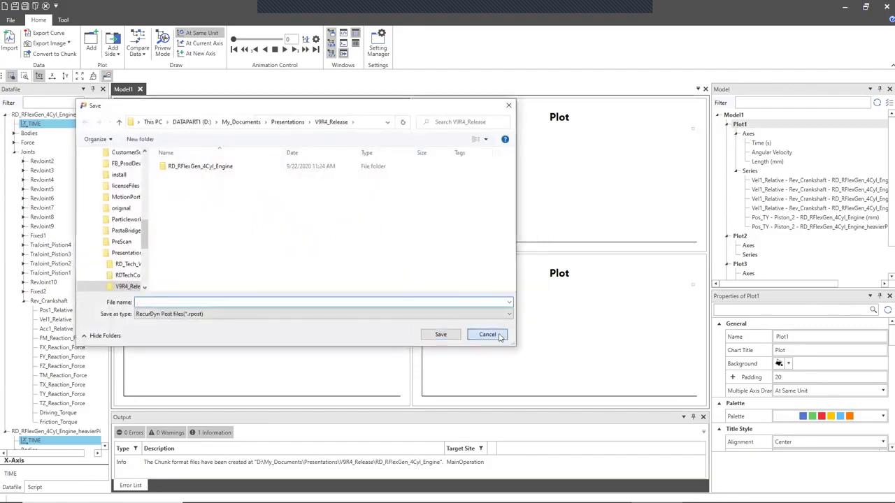
click(481, 333)
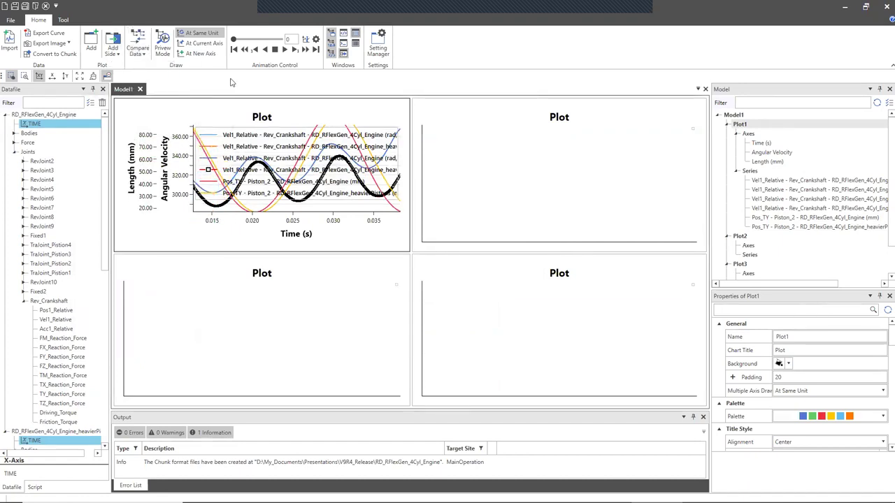
Step: Close RecurDyn Post without saving the model and launch it again from the engine model in RecurDyn
click(883, 8)
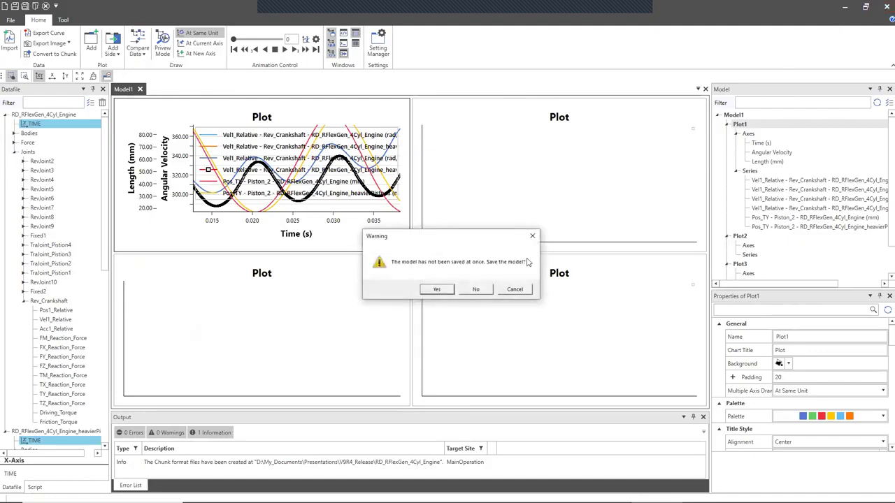
click(480, 290)
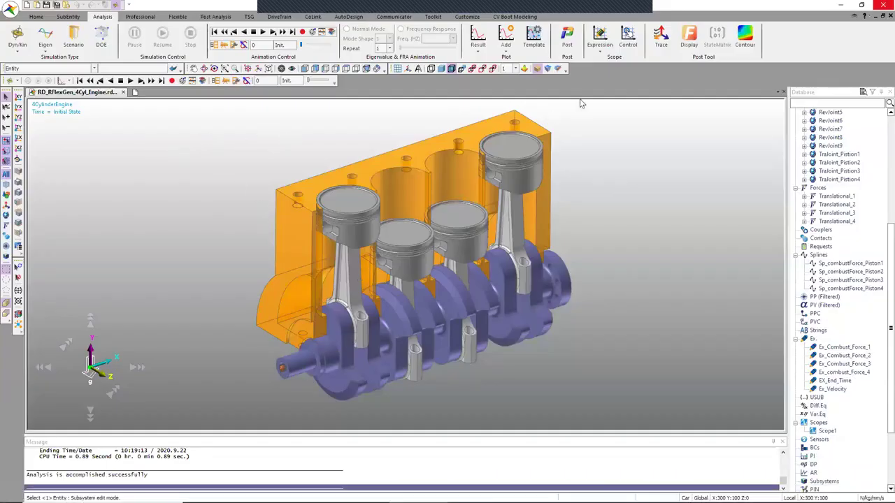
click(567, 36)
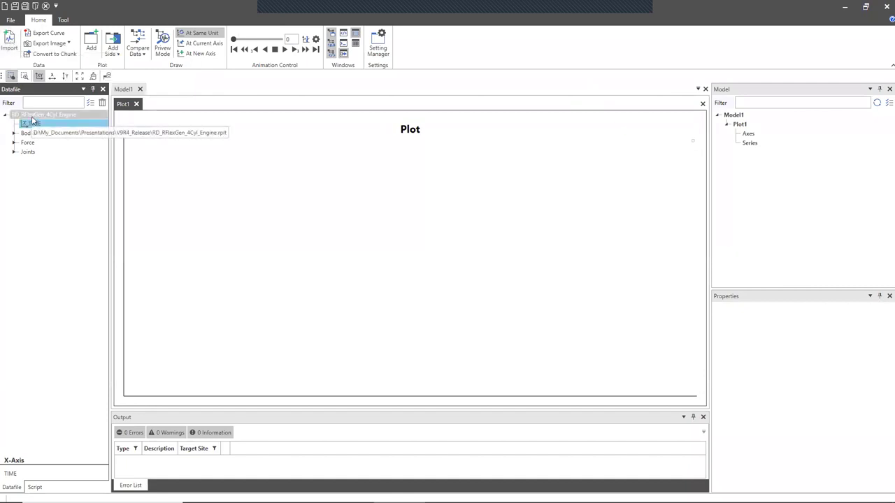
Step: Plot Vel1_Relative of the Rev_Crankshaft joint from the RD_RFlexGen_4Cyl_Engine results
double_click(29, 155)
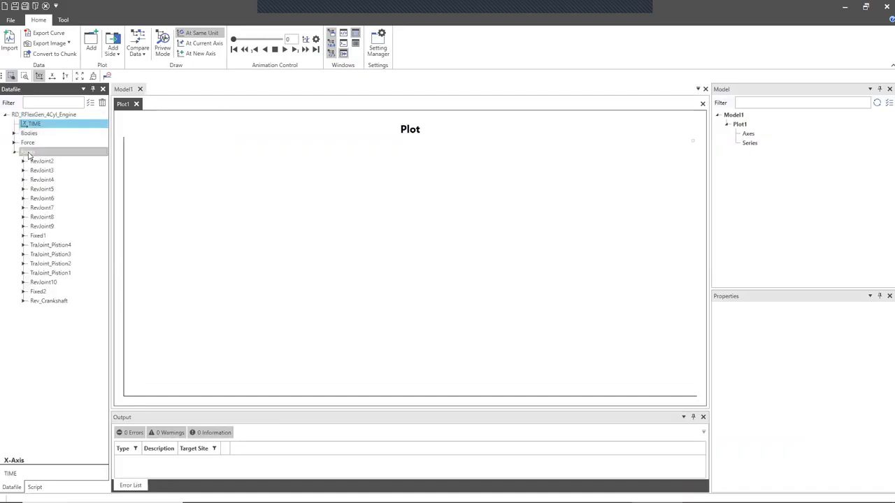
double_click(40, 303)
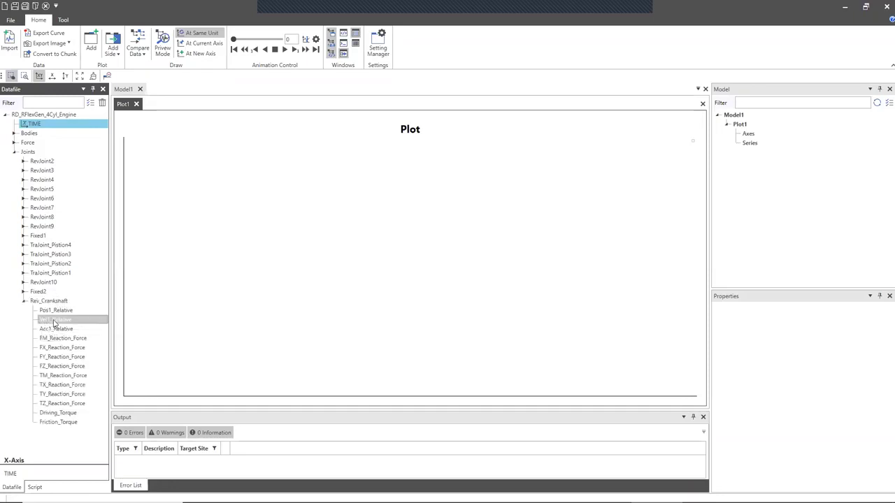
double_click(54, 323)
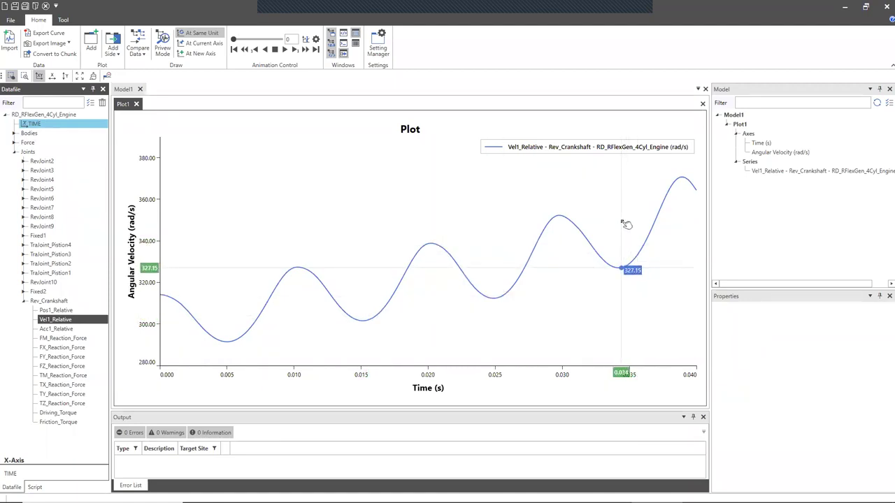
Step: Import RD_RFlexGen_4Cyl_Engine_heavierPistons.rplt and expand its Joints group in the result data tree
click(9, 46)
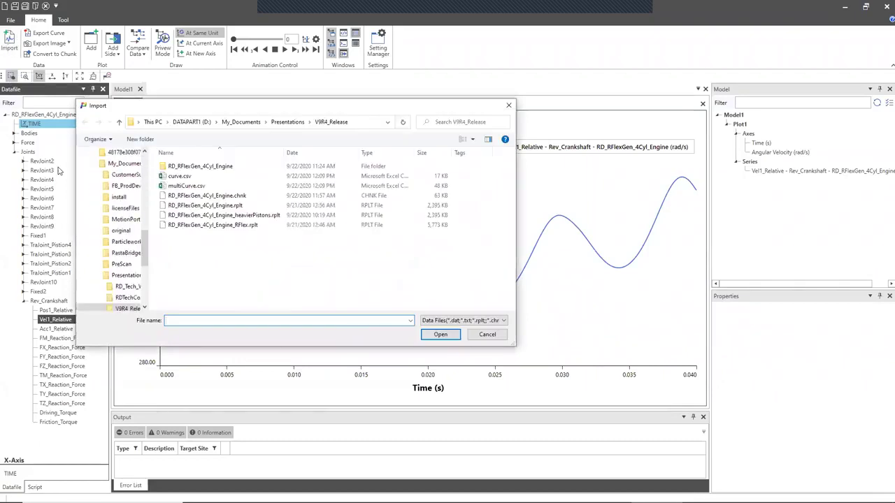
double_click(223, 216)
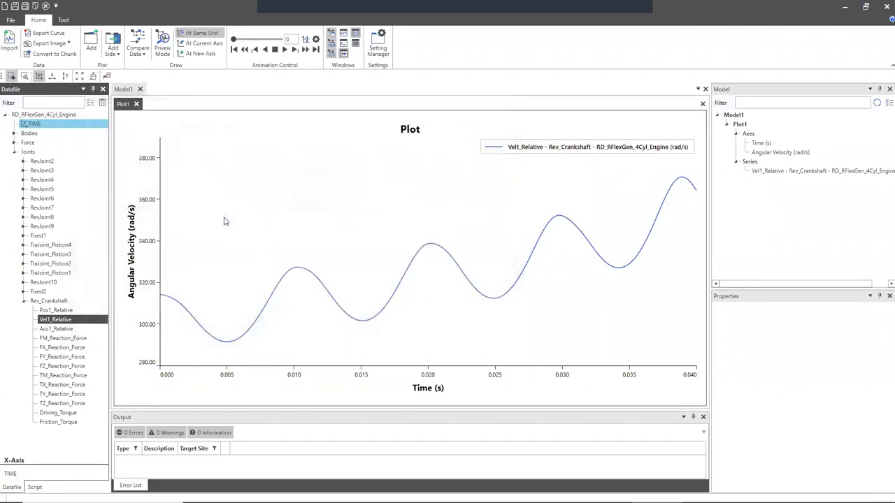
click(105, 435)
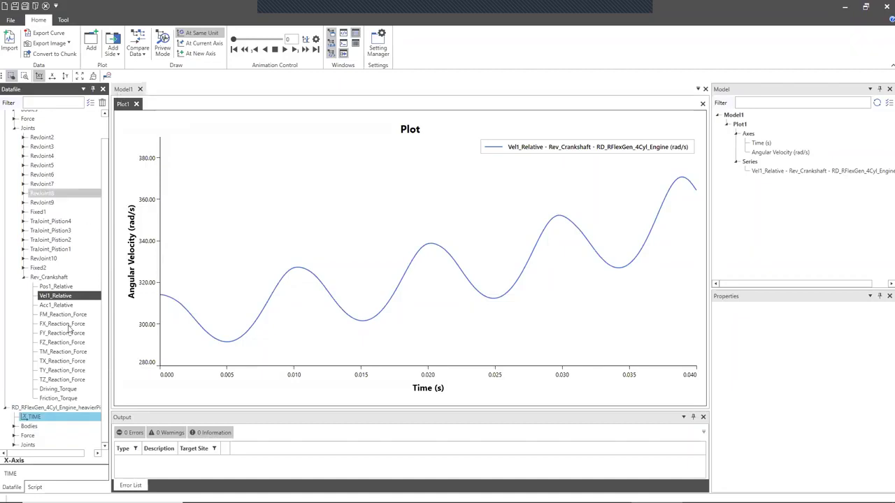
click(15, 445)
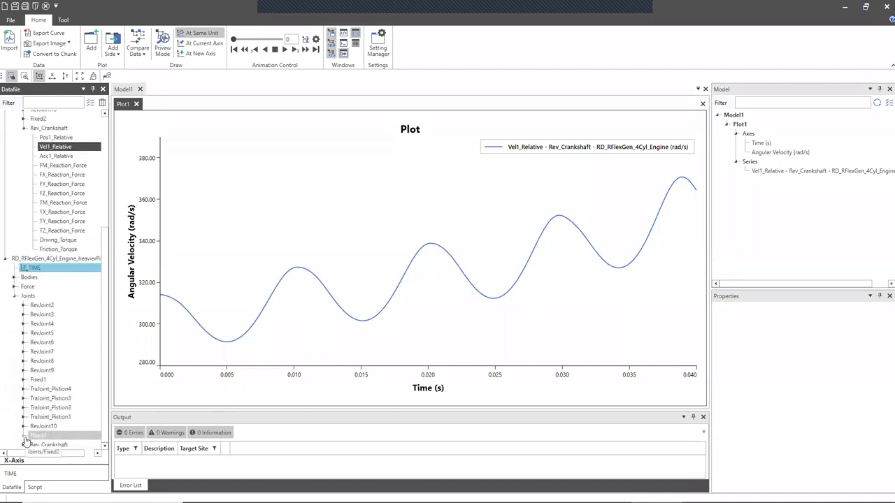
scroll(35, 436, up, 5)
scroll(46, 428, down, 1)
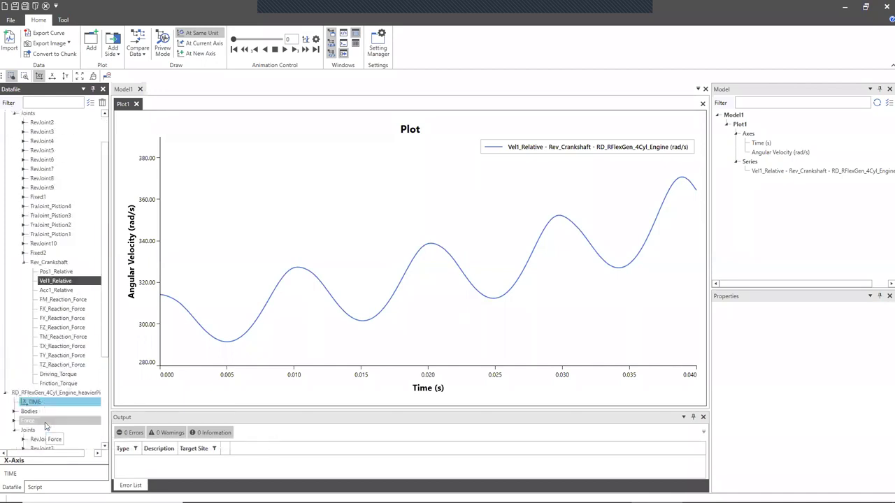
Step: Show the result tree's checkboxes, tick the whole RD_RFlexGen_4Cyl_Engine_heavierPistons file and run Compare Data on the plotted Rev_Crankshaft Vel1_Relative curve
click(90, 104)
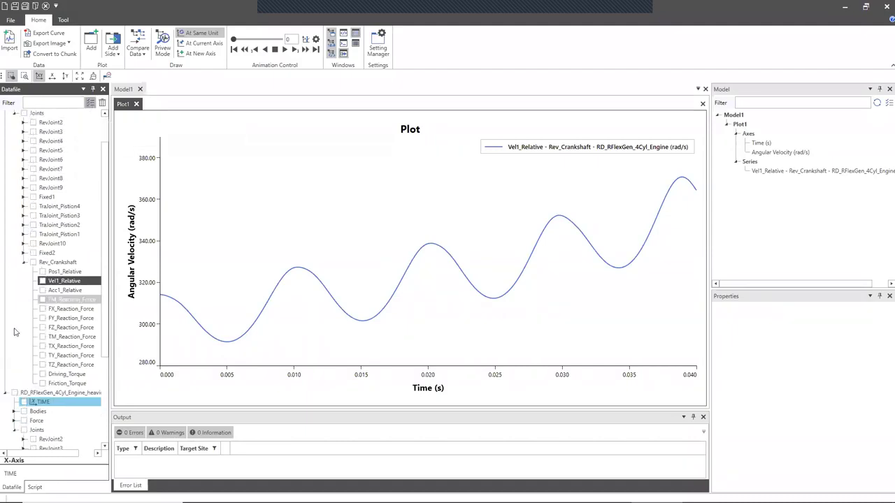
click(14, 395)
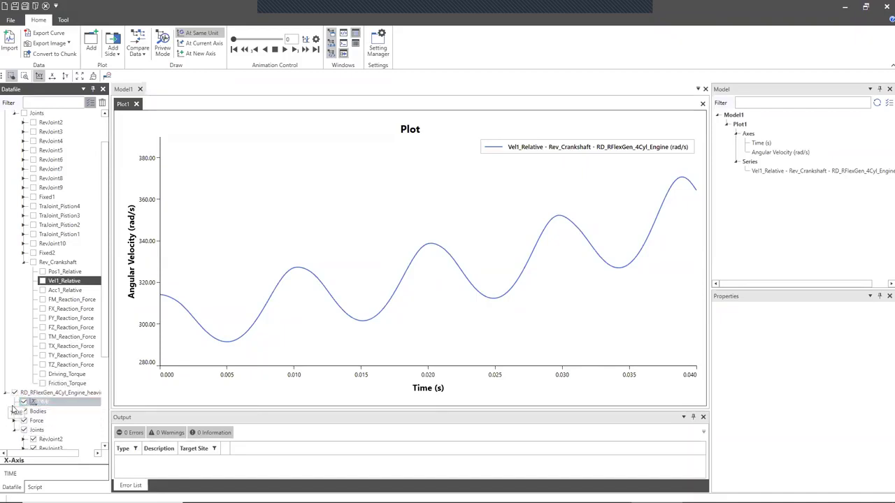
right_click(56, 403)
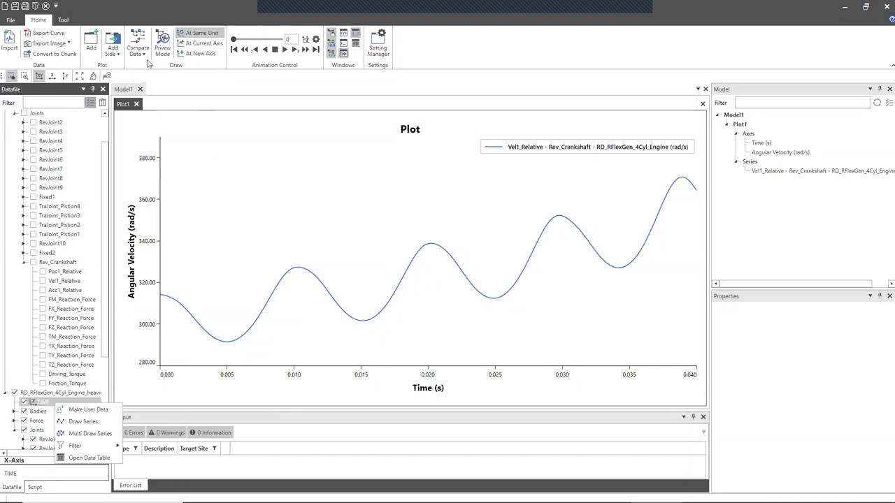
click(138, 38)
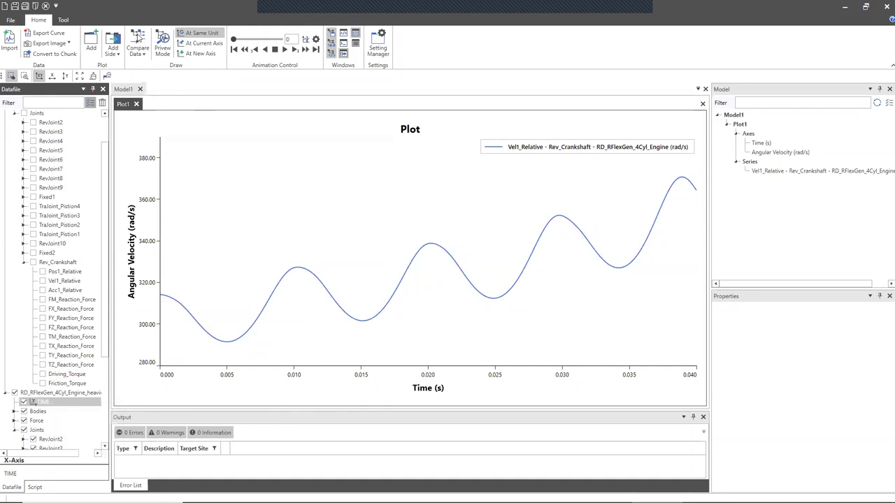
click(137, 39)
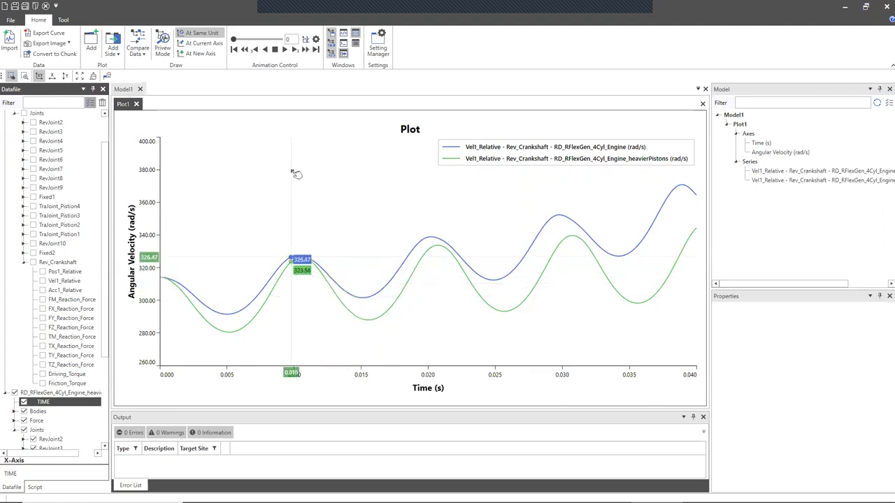
Step: Clear all curves from Plot1 and accept the confirmation
scroll(106, 130, up, 2)
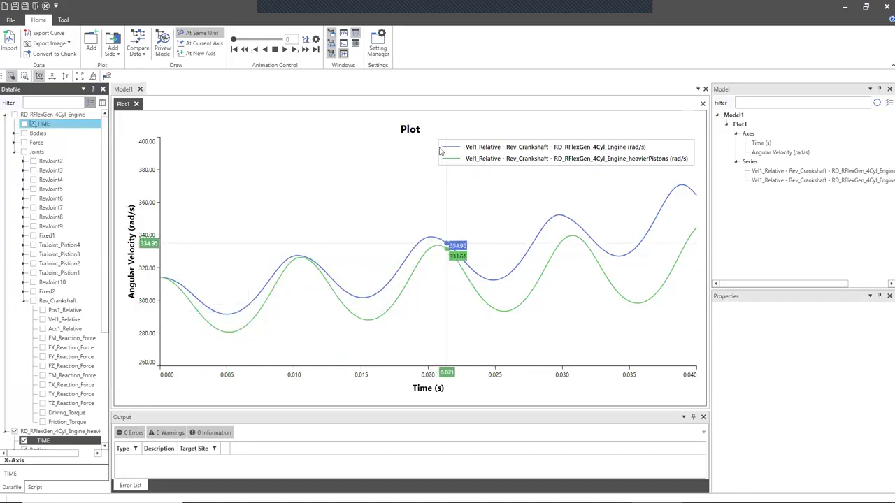
click(296, 167)
right_click(296, 166)
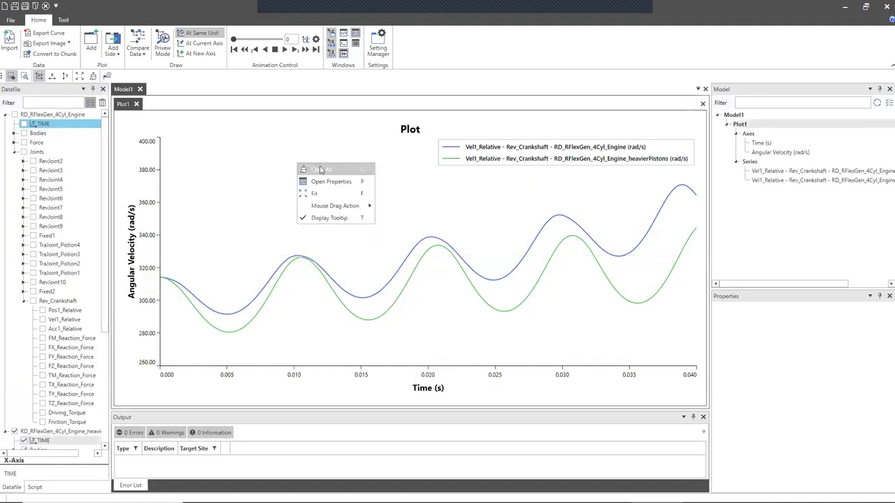
click(321, 169)
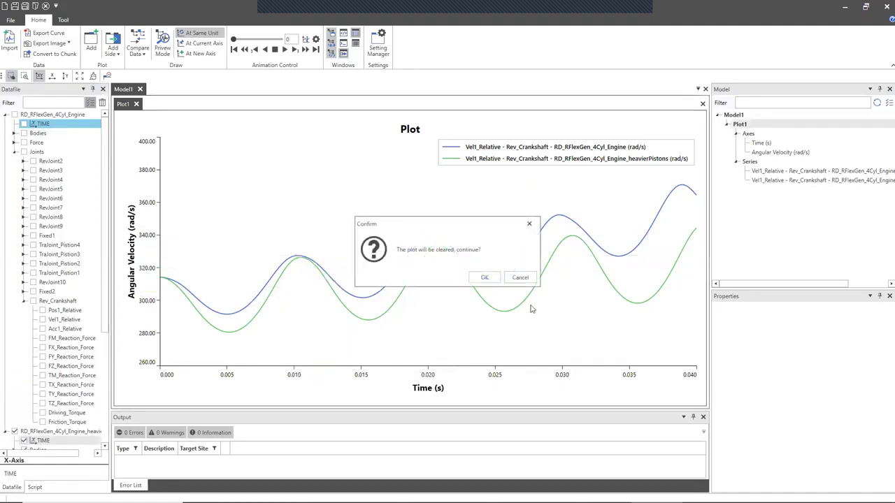
click(474, 278)
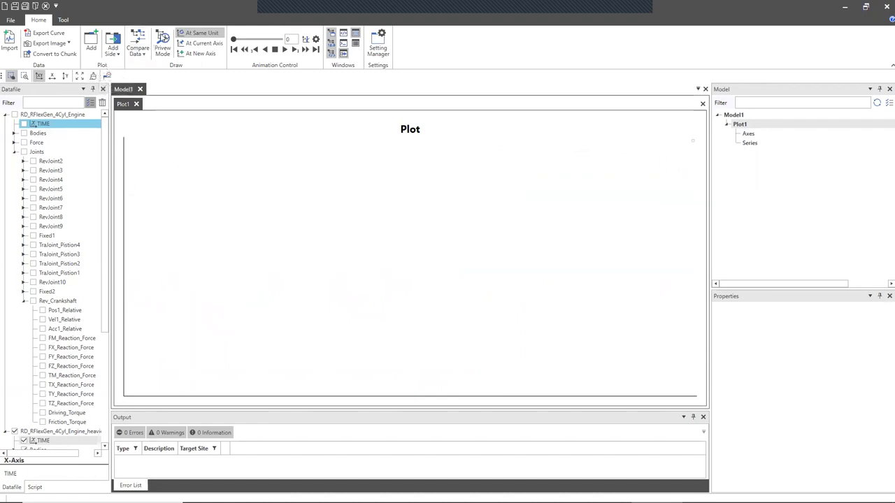
Step: Turn on Preview Mode and preview Rev_Crankshaft's Pos1_Relative, Acc1_Relative, FM_Reaction_Force, TM_Reaction_Force and Friction_Torque curves, ending on TM_Reaction_Force
click(163, 47)
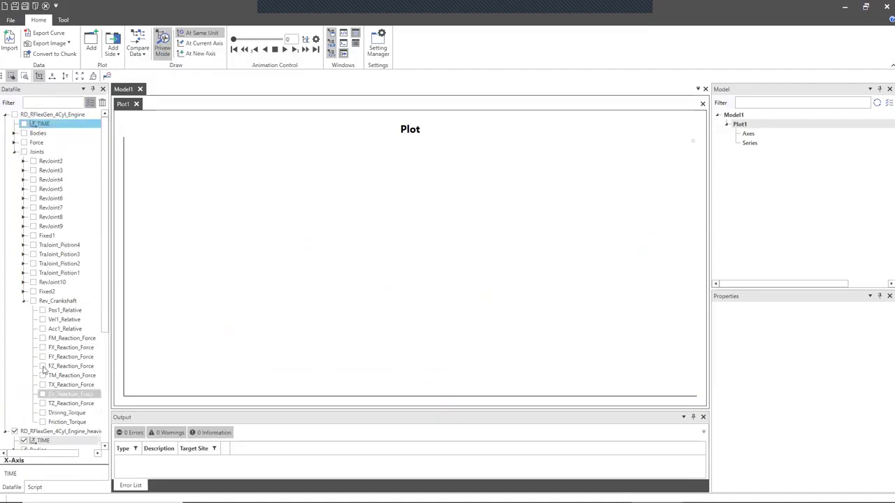
click(63, 311)
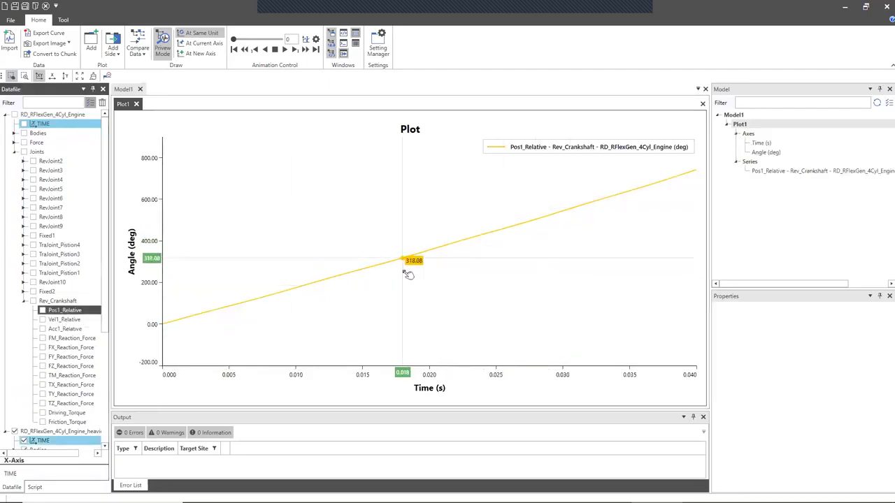
click(69, 329)
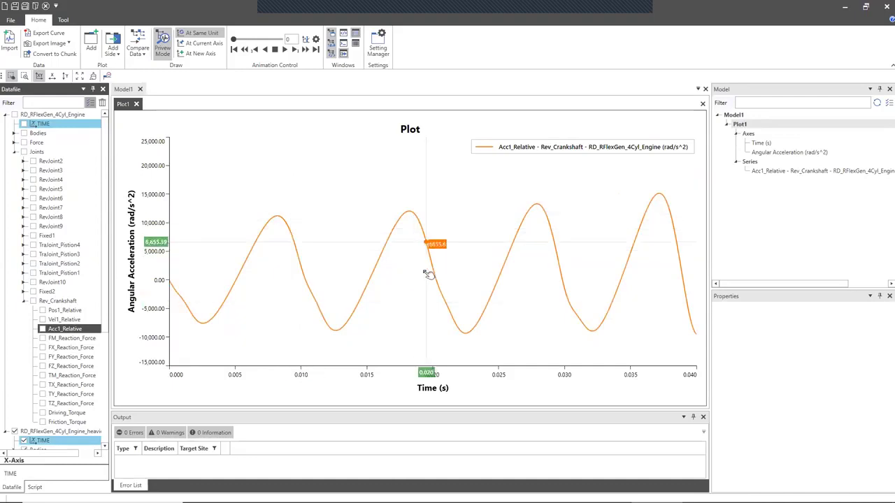
click(69, 338)
click(60, 376)
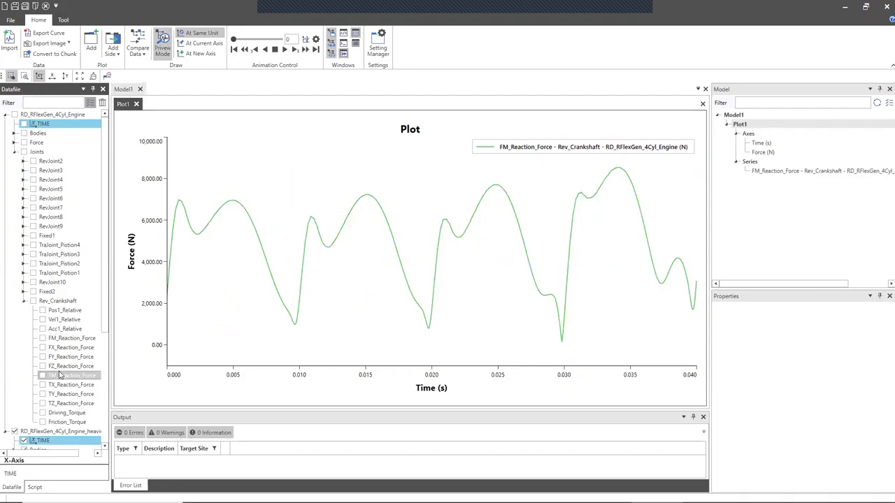
click(67, 422)
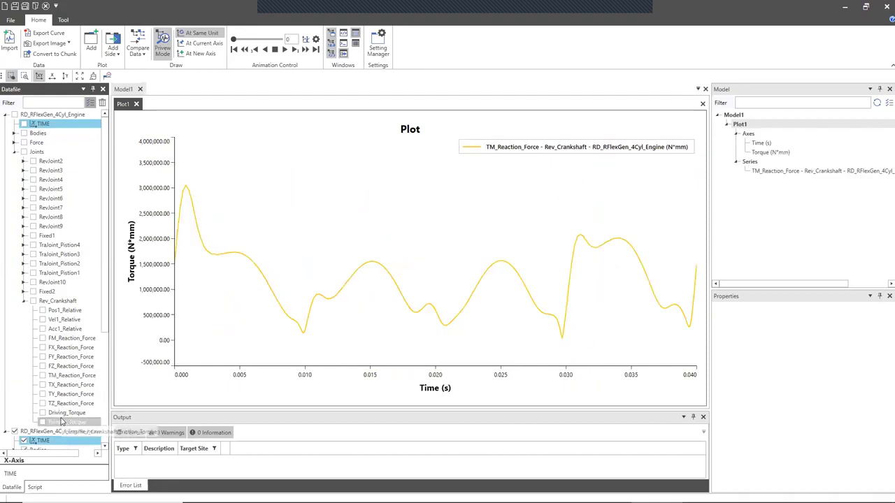
click(59, 377)
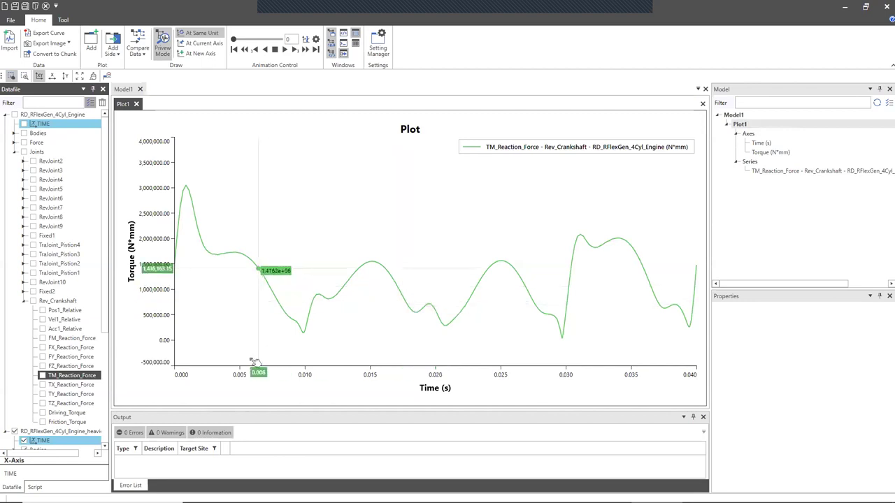
Step: Switch to the PowerPoint presentation, go to the Summary slide 40 and start the slide show from it
mouse_move(448, 501)
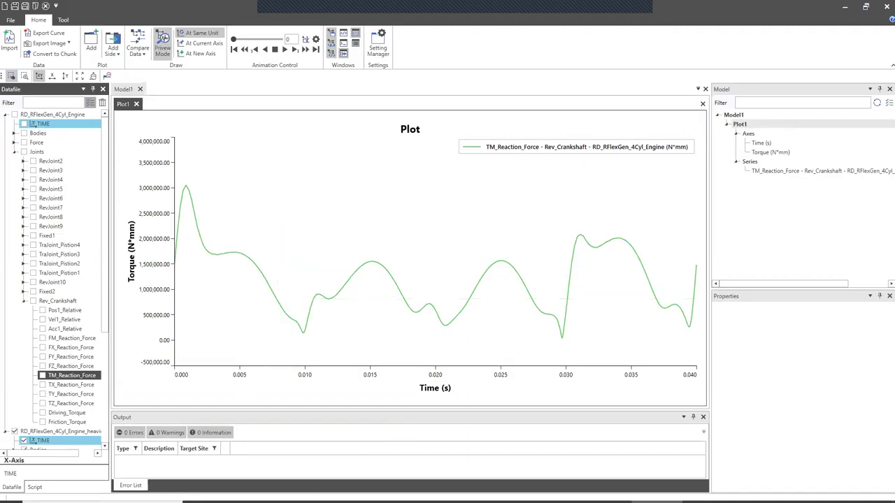
mouse_move(293, 502)
mouse_move(362, 493)
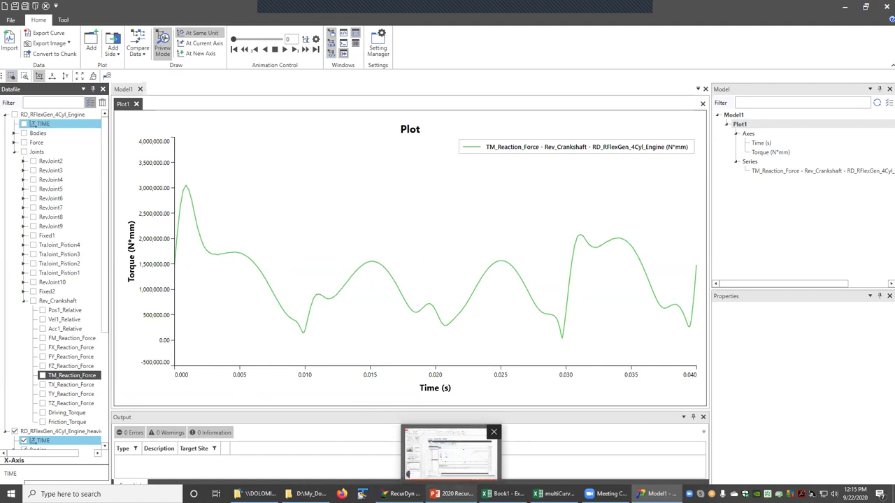
click(414, 438)
scroll(213, 390, down, 4)
scroll(25, 413, down, 6)
scroll(29, 414, down, 10)
scroll(45, 415, down, 5)
click(66, 366)
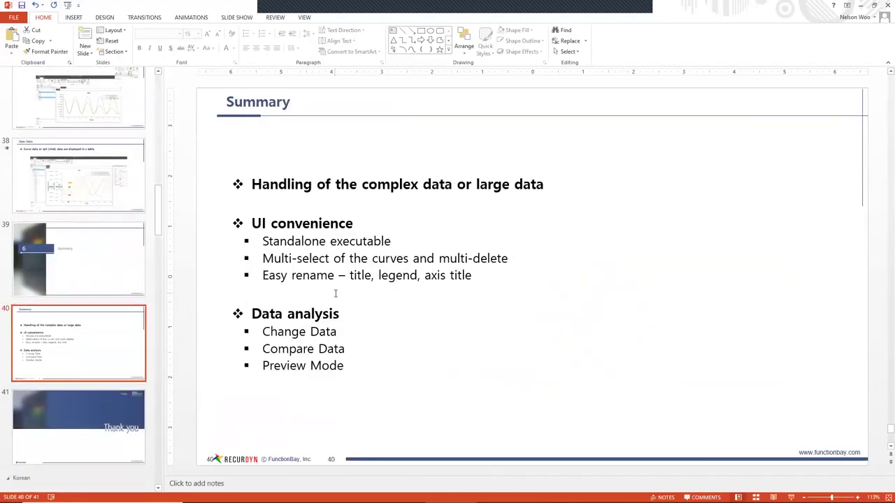
key(shift+F5)
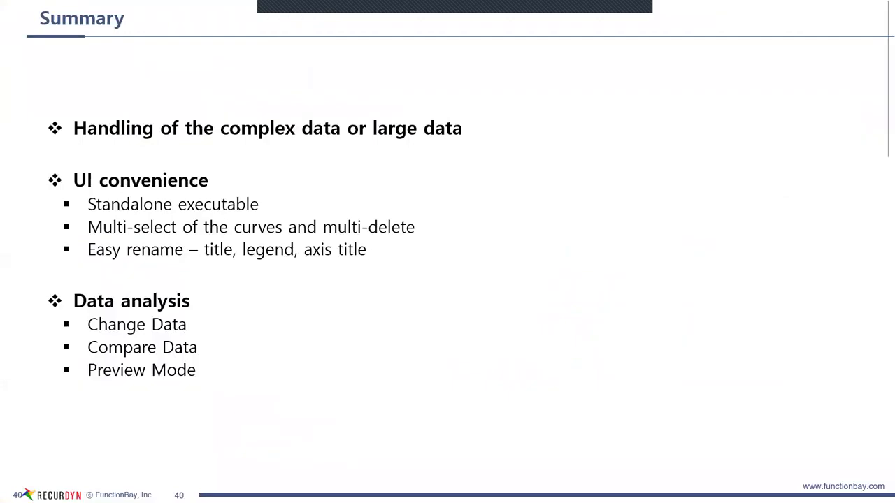